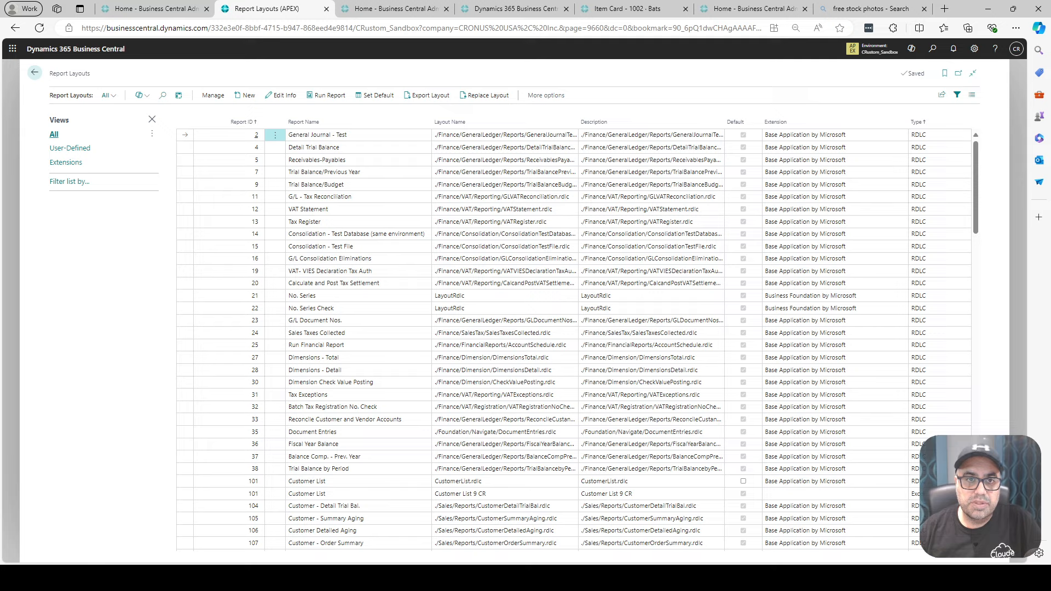
# - Search the report layouts for "statis" and run the RDLC Customer/Item Statistics report
pyautogui.click(163, 95)
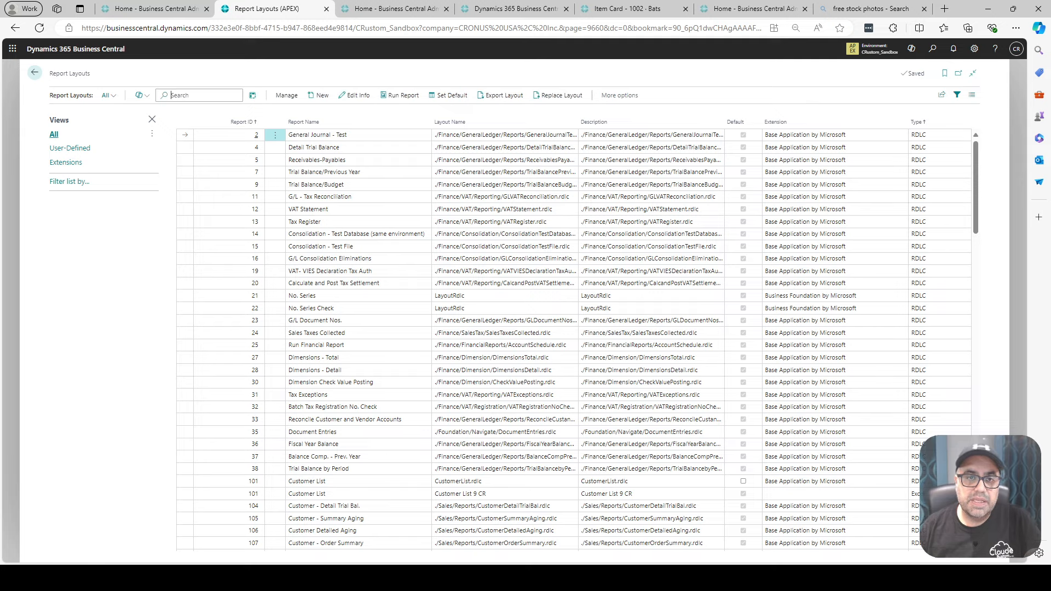
pyautogui.write('statis')
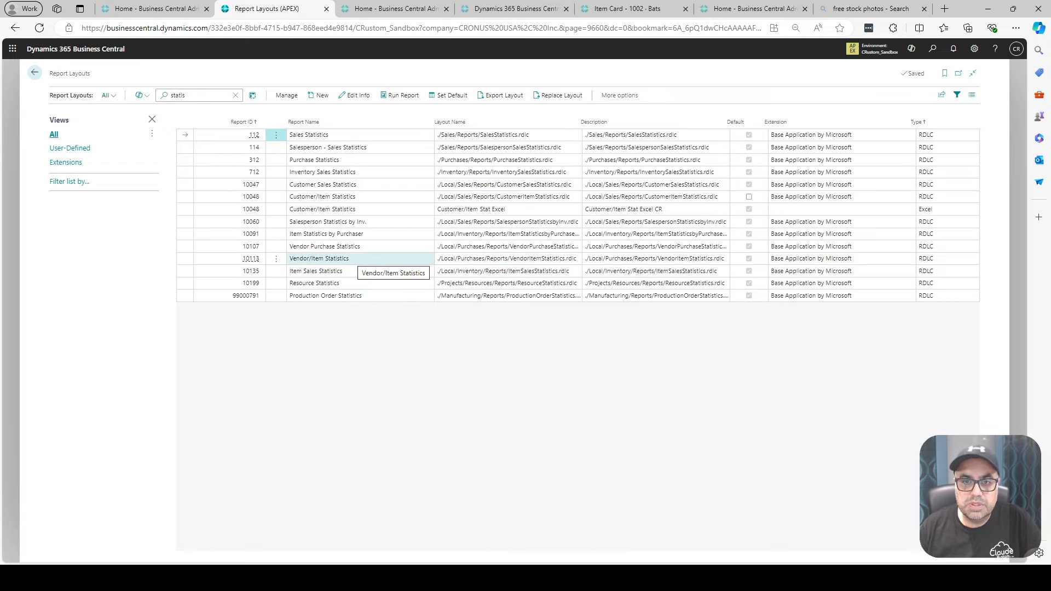
pyautogui.click(340, 197)
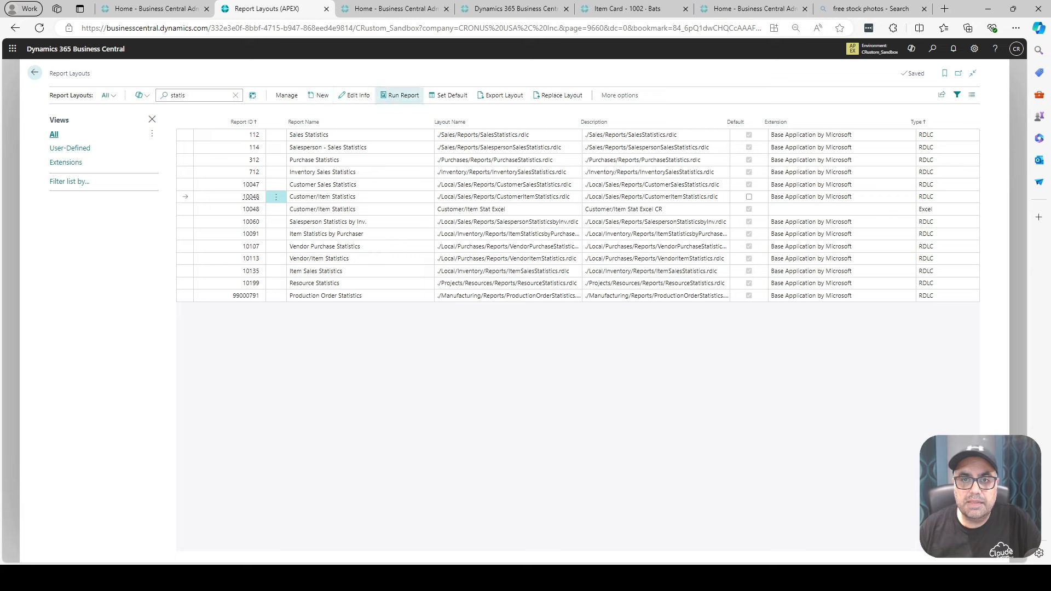
pyautogui.click(400, 95)
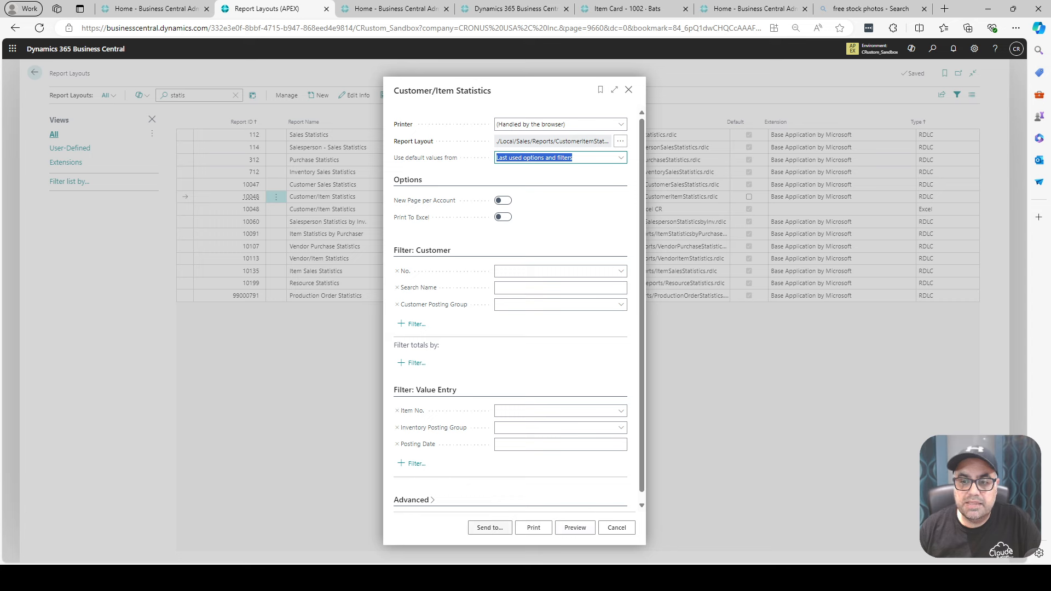
# - Export the Customer/Item Statistics report as a Microsoft Excel Document (data only)
pyautogui.click(491, 528)
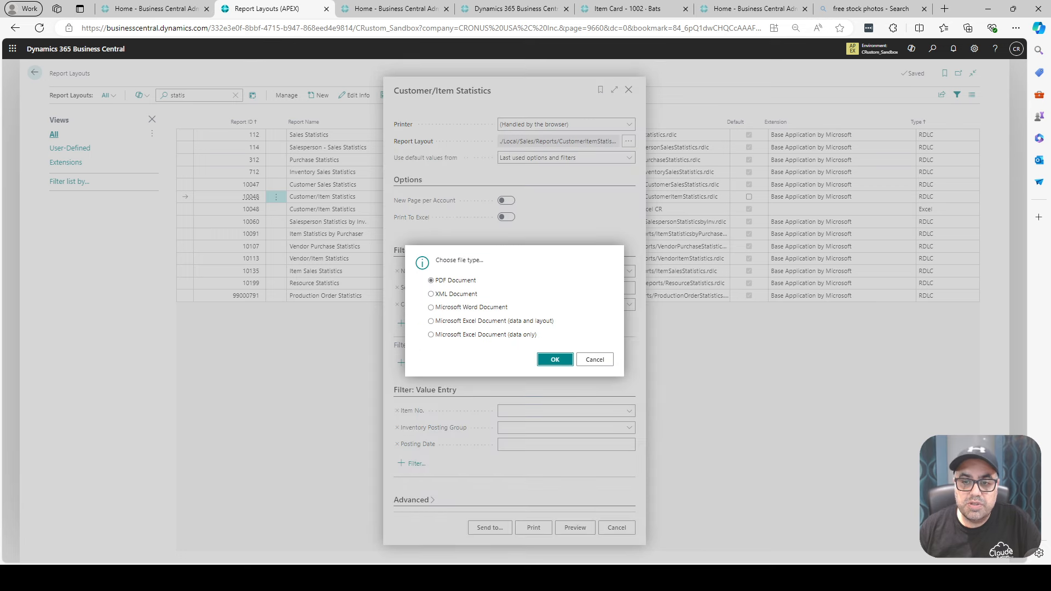
pyautogui.click(431, 335)
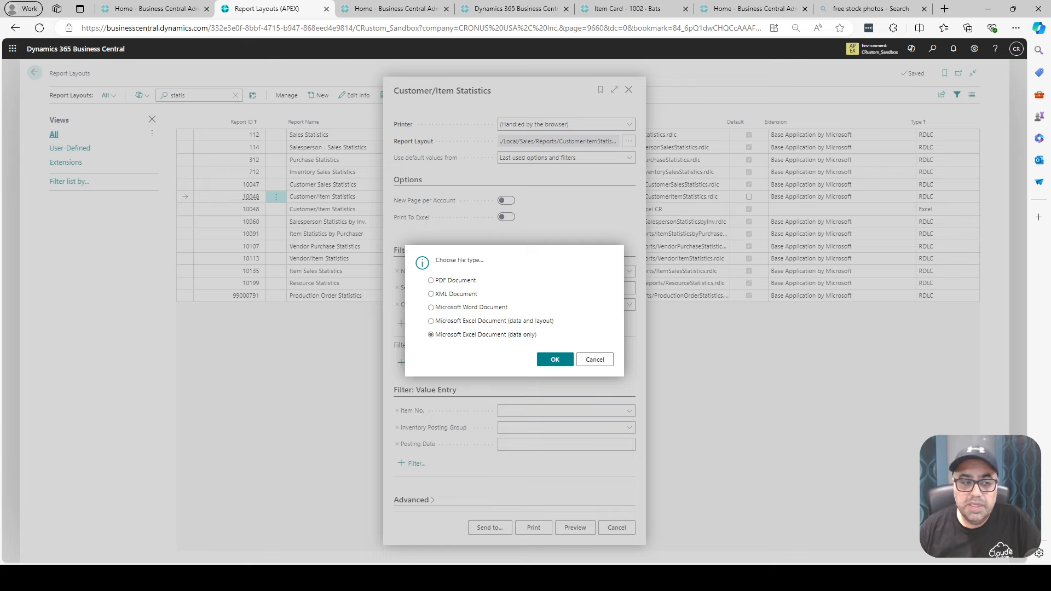
pyautogui.click(555, 359)
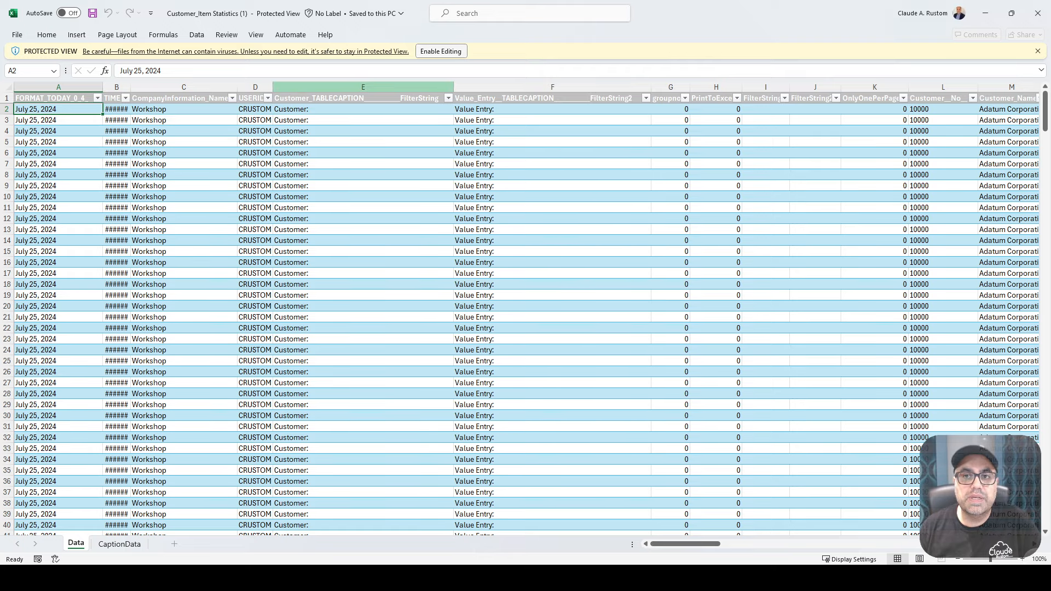
# - Enable editing in the exported workbook and create a PivotTable from the Data table on a new worksheet
pyautogui.click(440, 51)
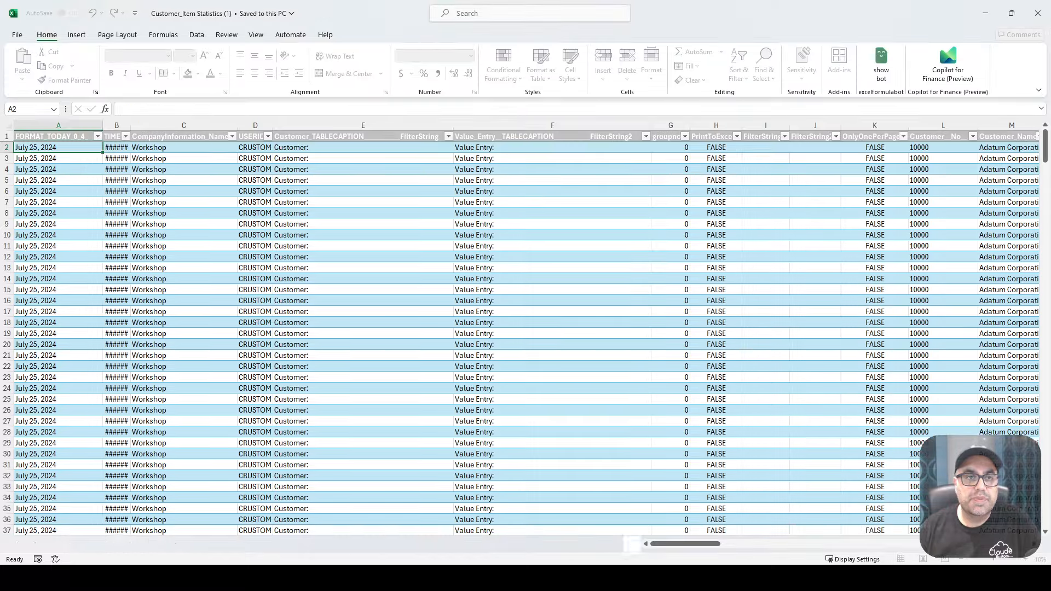
pyautogui.click(77, 35)
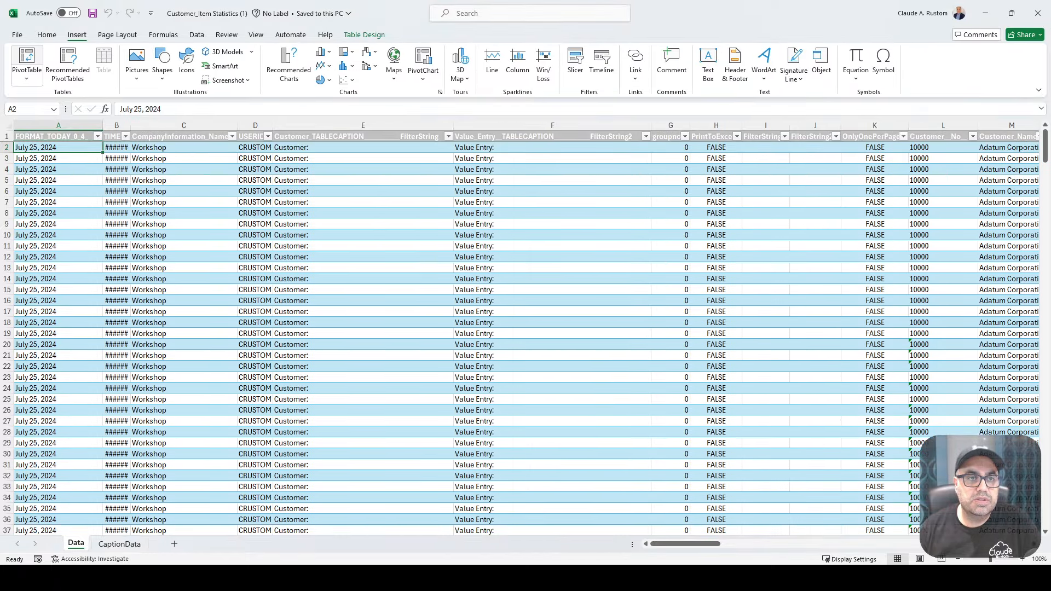
pyautogui.click(26, 61)
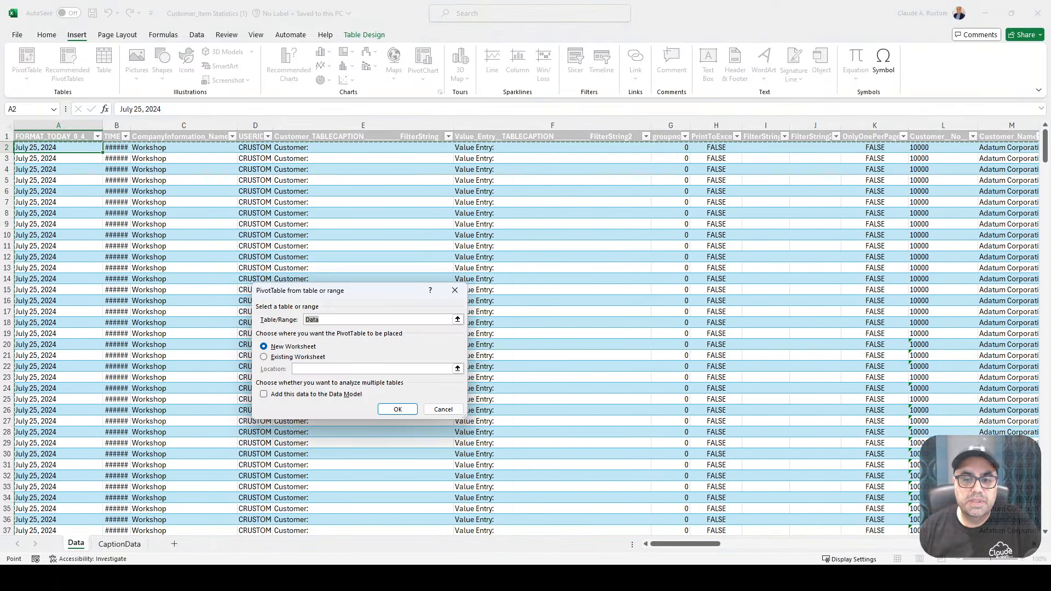
pyautogui.click(397, 409)
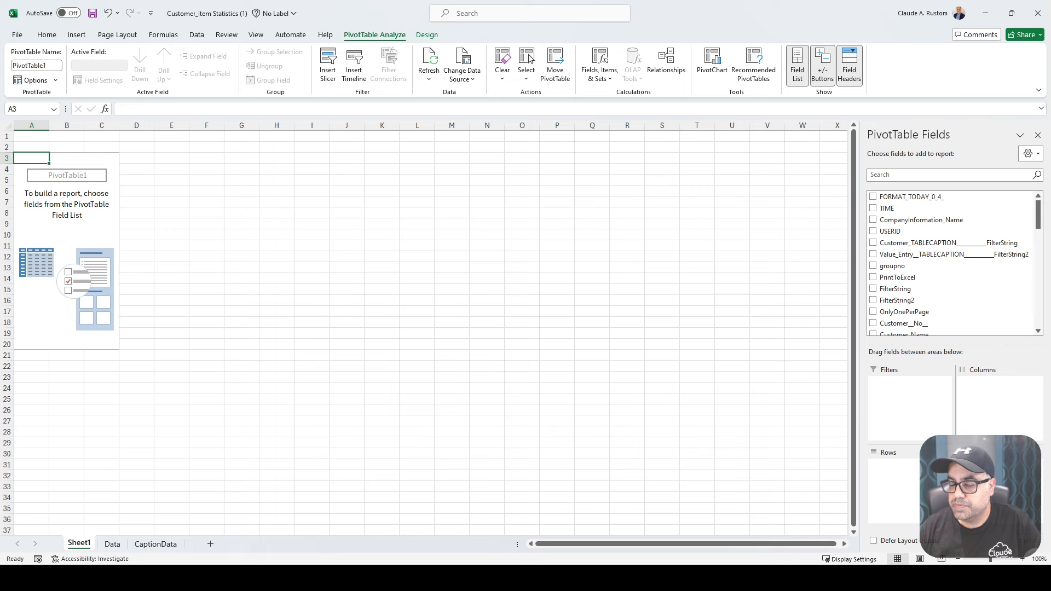
# - Add the Customer_Name and Item_Description fields to the PivotTable as rows
pyautogui.click(949, 175)
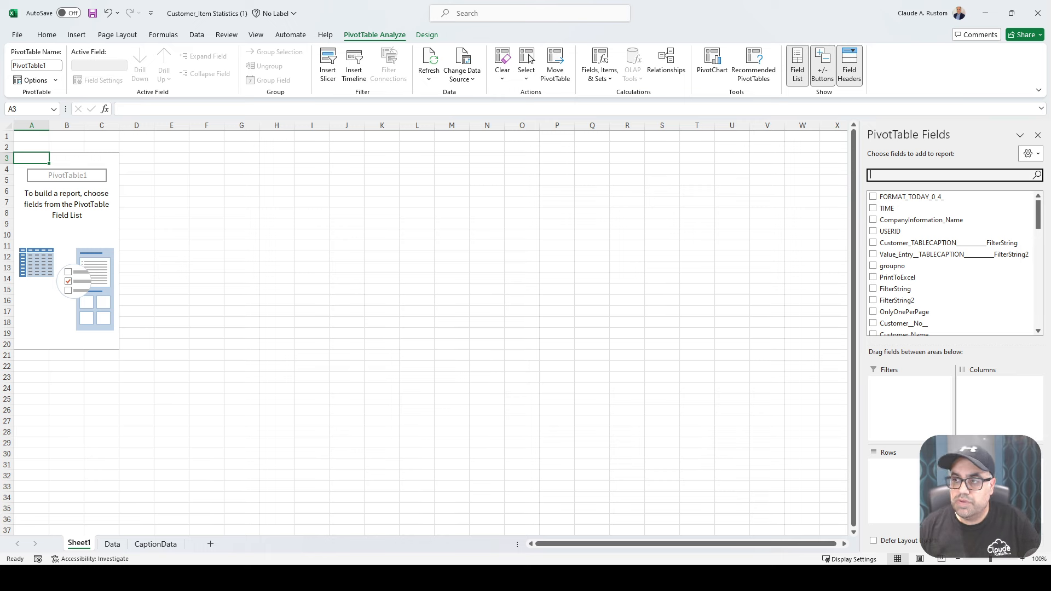
pyautogui.write('custom')
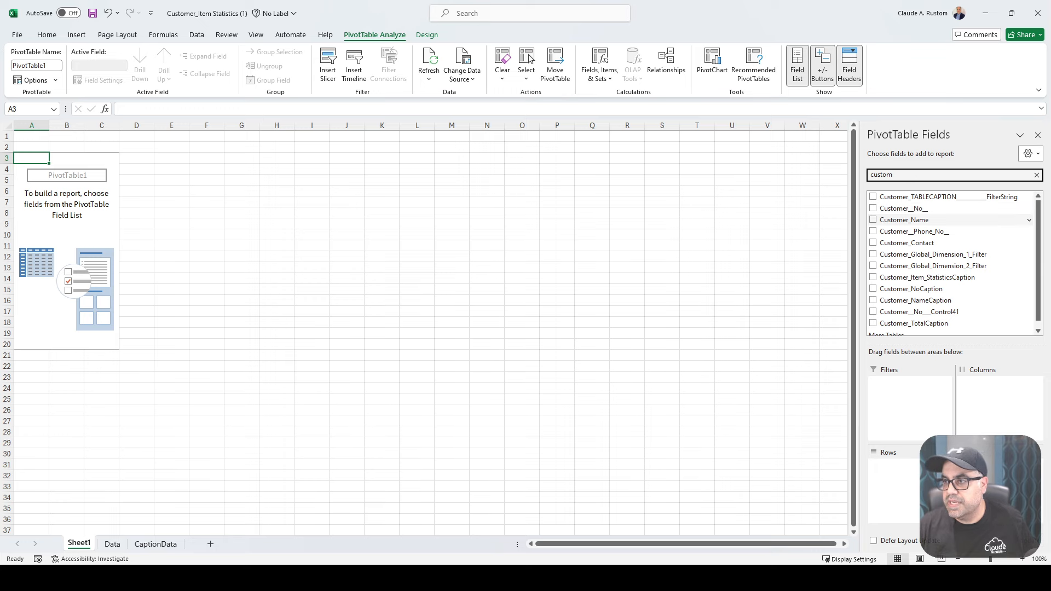
pyautogui.click(873, 219)
pyautogui.click(904, 175)
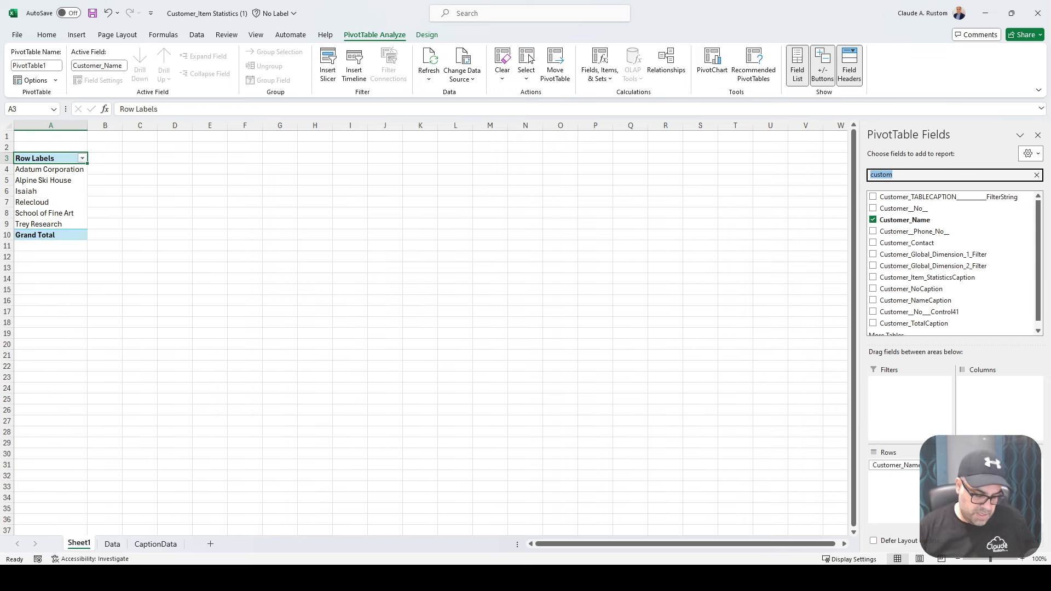
pyautogui.write('desc')
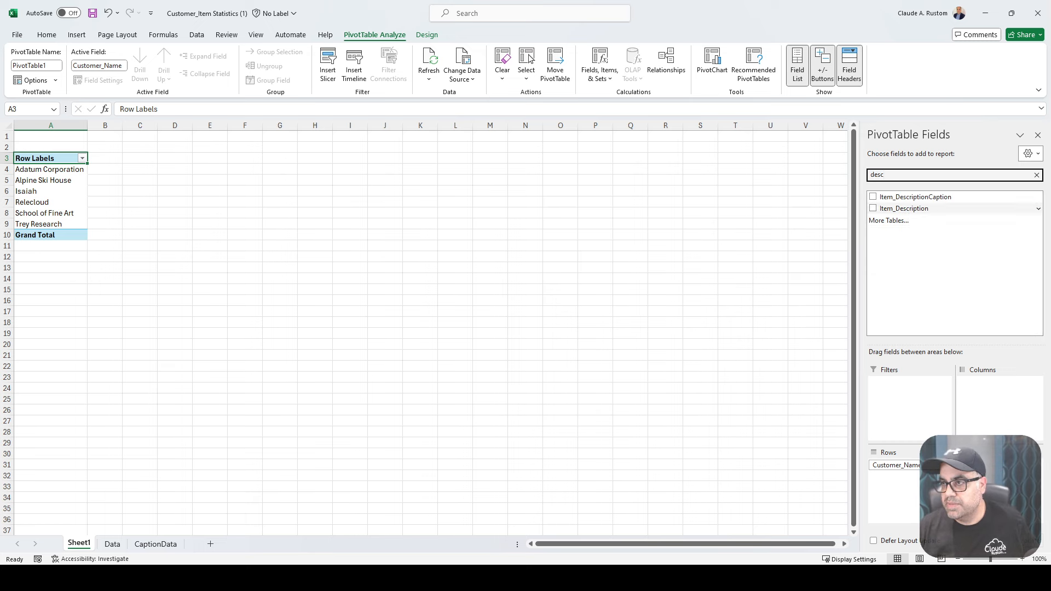
pyautogui.click(873, 208)
# - Add the Profit field to the PivotTable as a summed value and close the field list
pyautogui.click(904, 175)
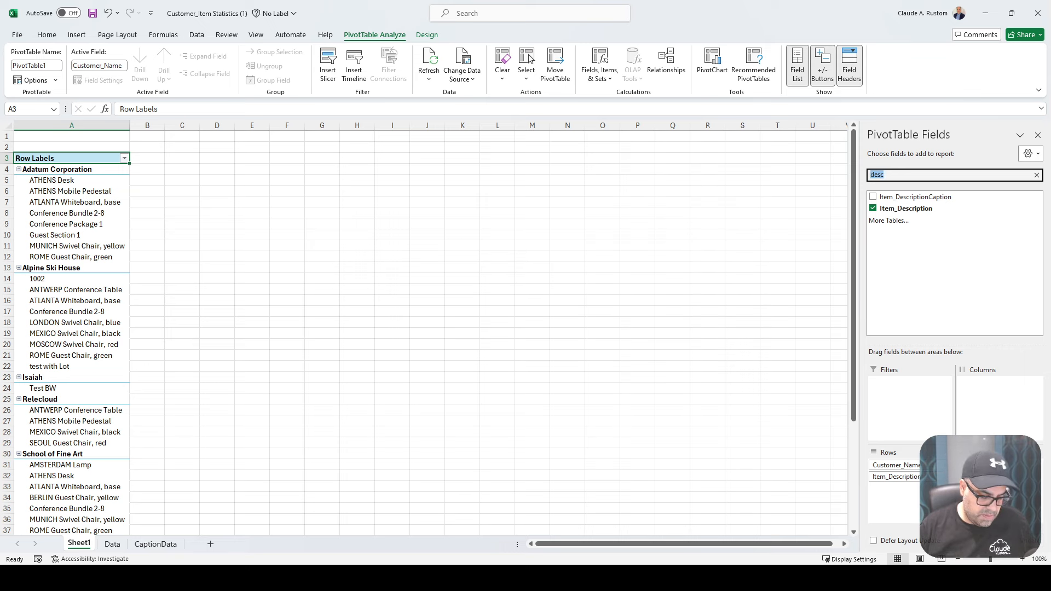
pyautogui.write('profi')
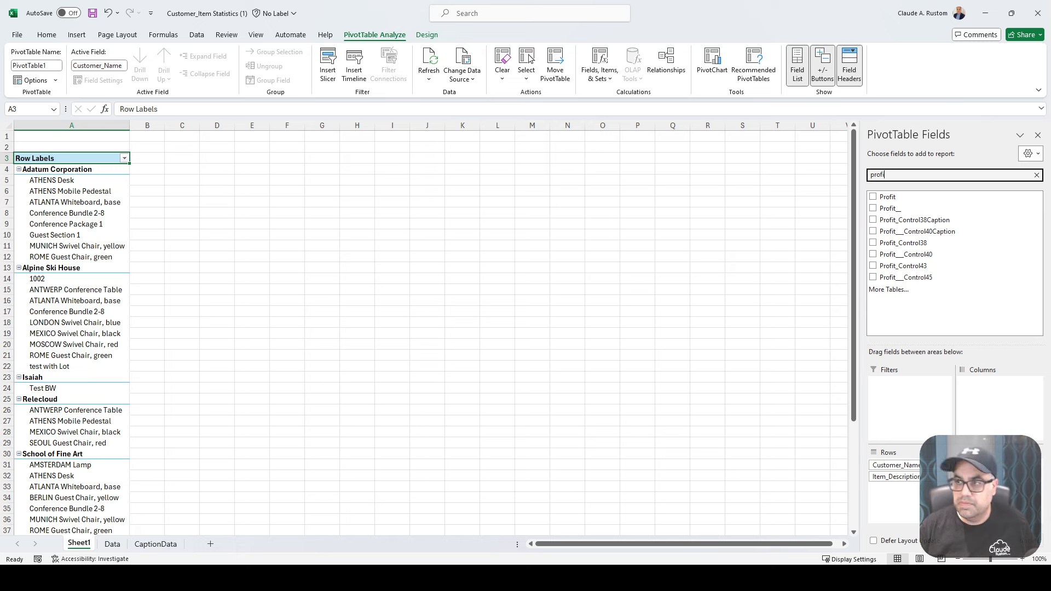
pyautogui.click(873, 197)
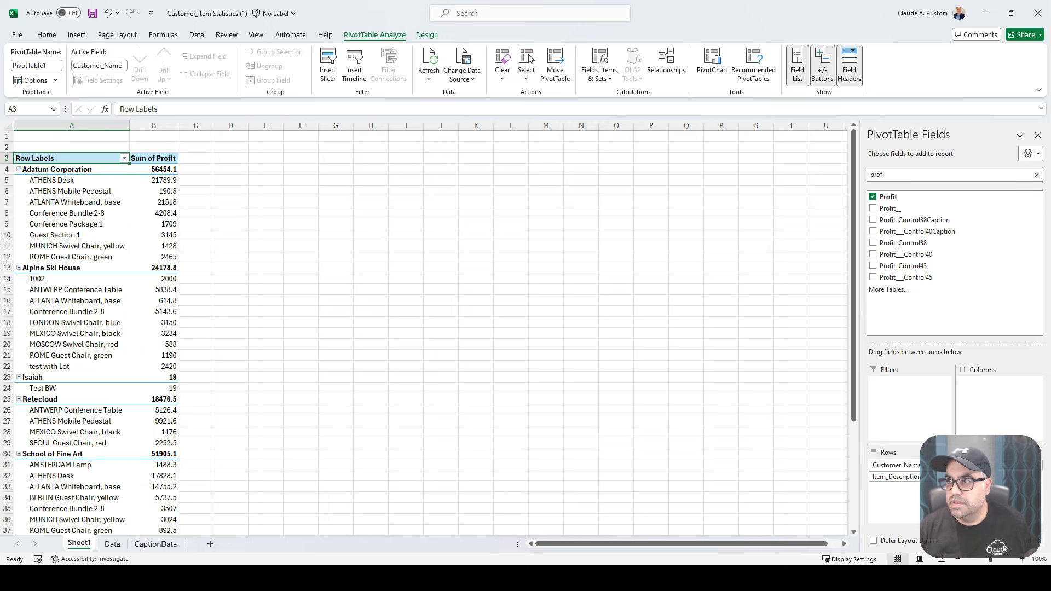
pyautogui.click(1037, 134)
pyautogui.click(195, 235)
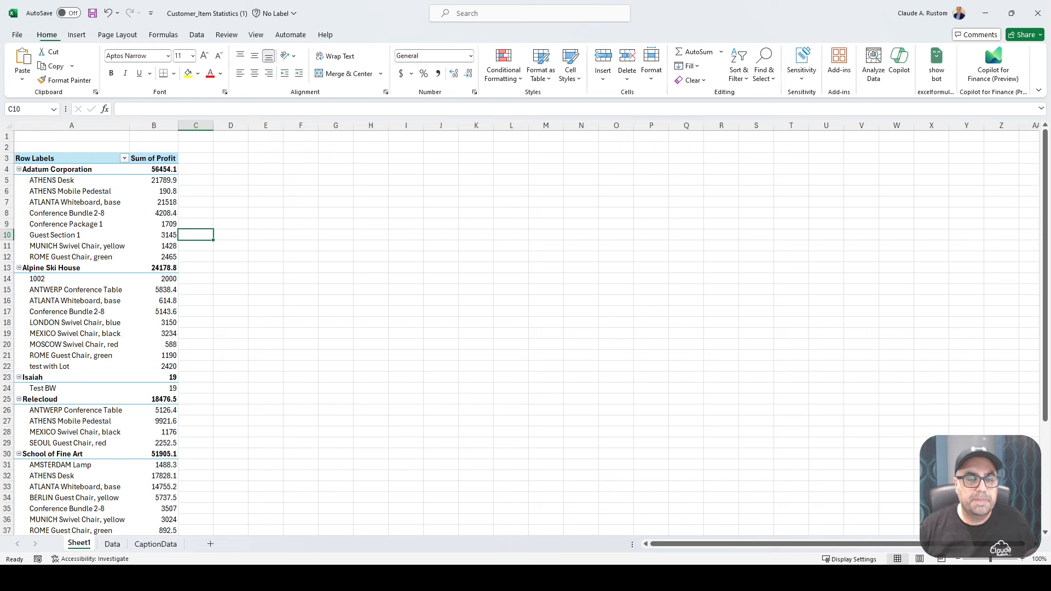
# - Insert a column chart of the PivotTable profits and enlarge it to span about columns E to T, rows 4 to 33
pyautogui.click(77, 35)
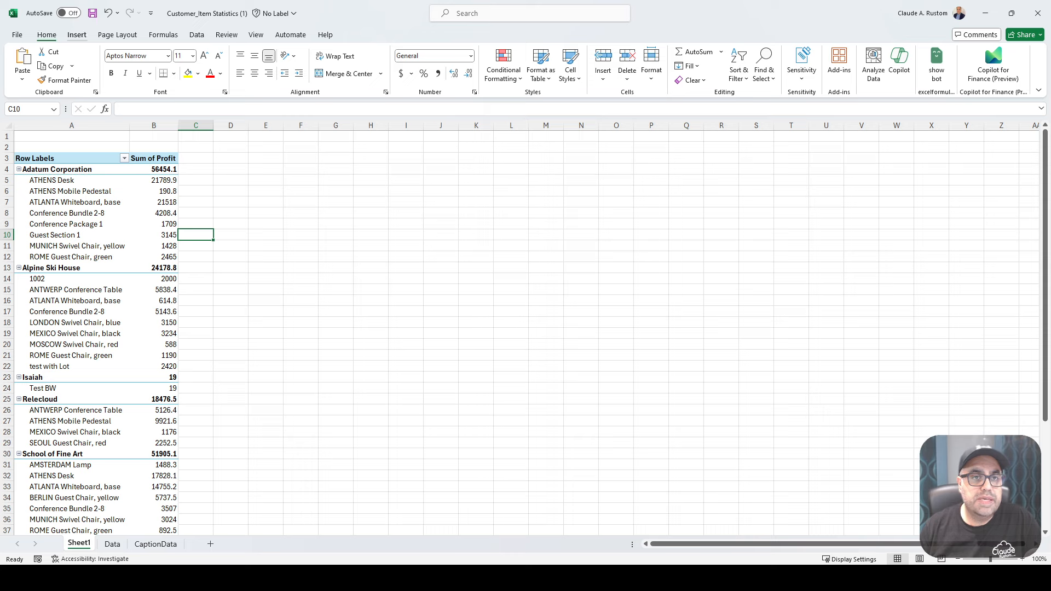
pyautogui.click(9, 126)
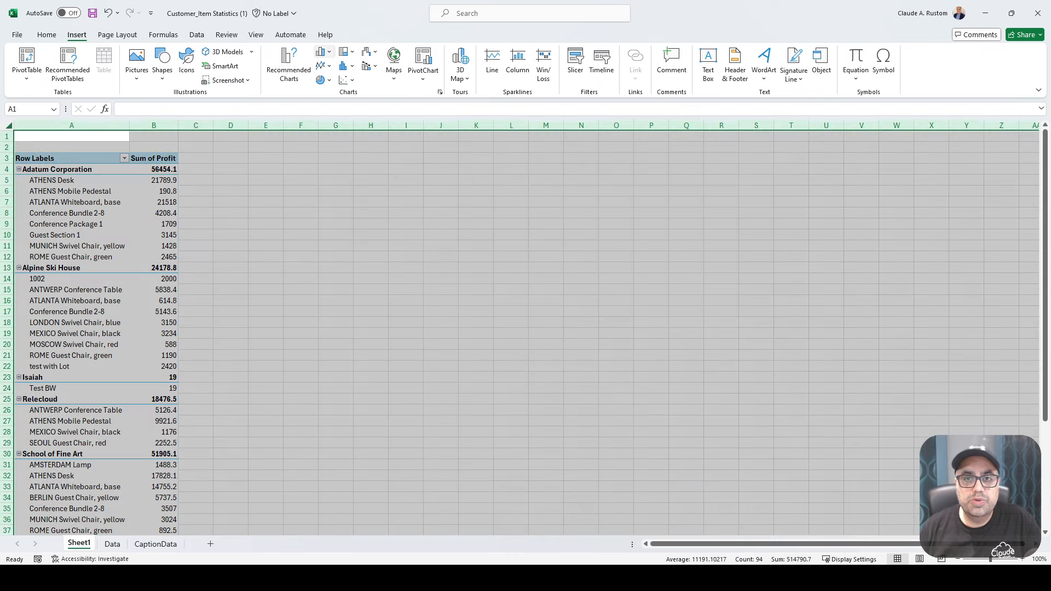
pyautogui.click(323, 52)
pyautogui.click(360, 143)
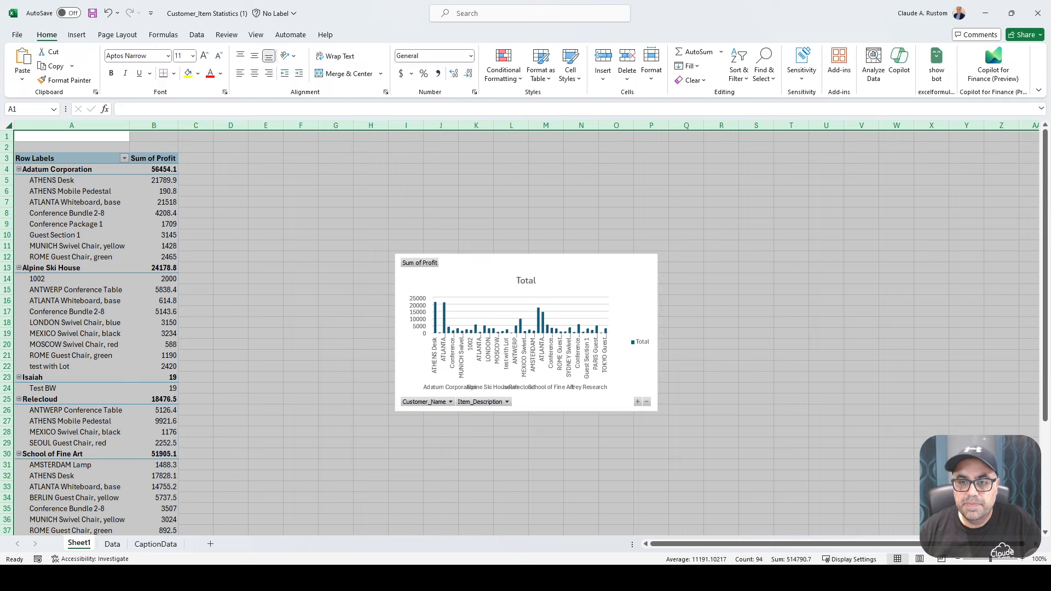
pyautogui.click(475, 269)
pyautogui.moveTo(395, 254); pyautogui.dragTo(247, 164)
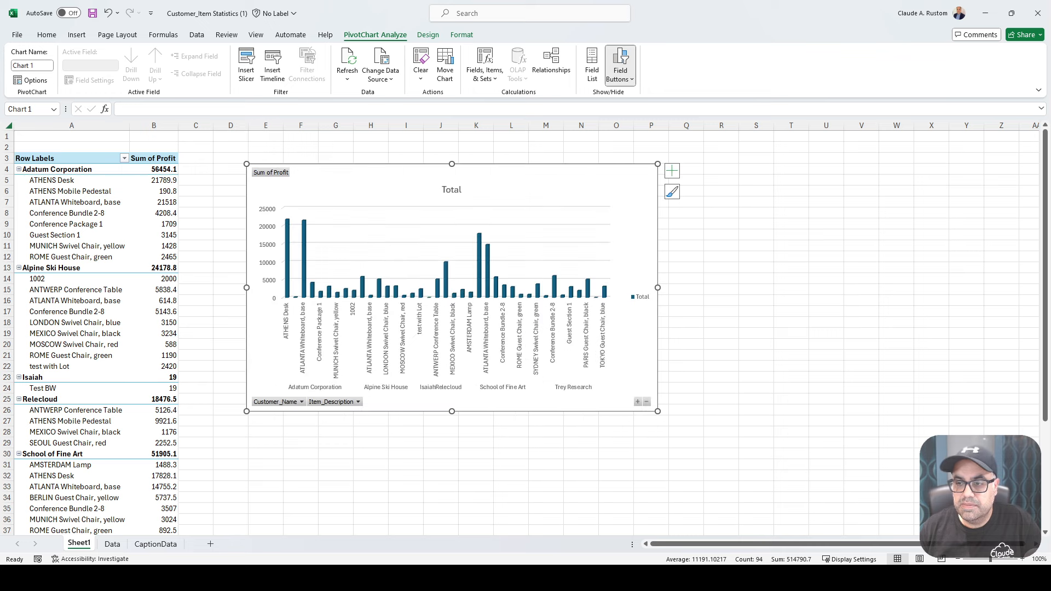
pyautogui.moveTo(658, 411); pyautogui.dragTo(795, 488)
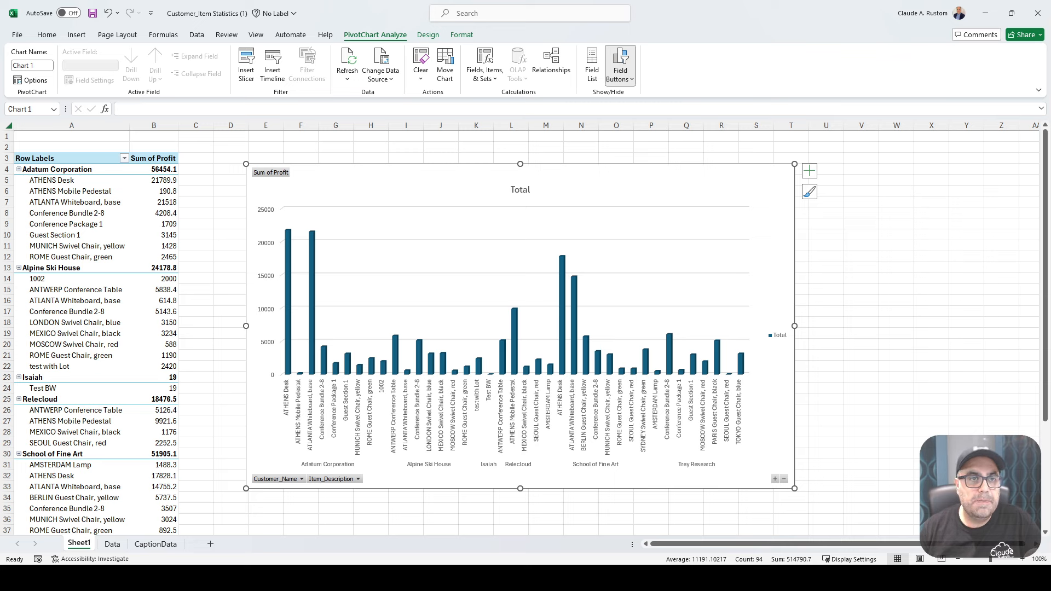
# - Save the Customer_Item Statistics (1) workbook and close it
pyautogui.hotkey('ctrl', 's')
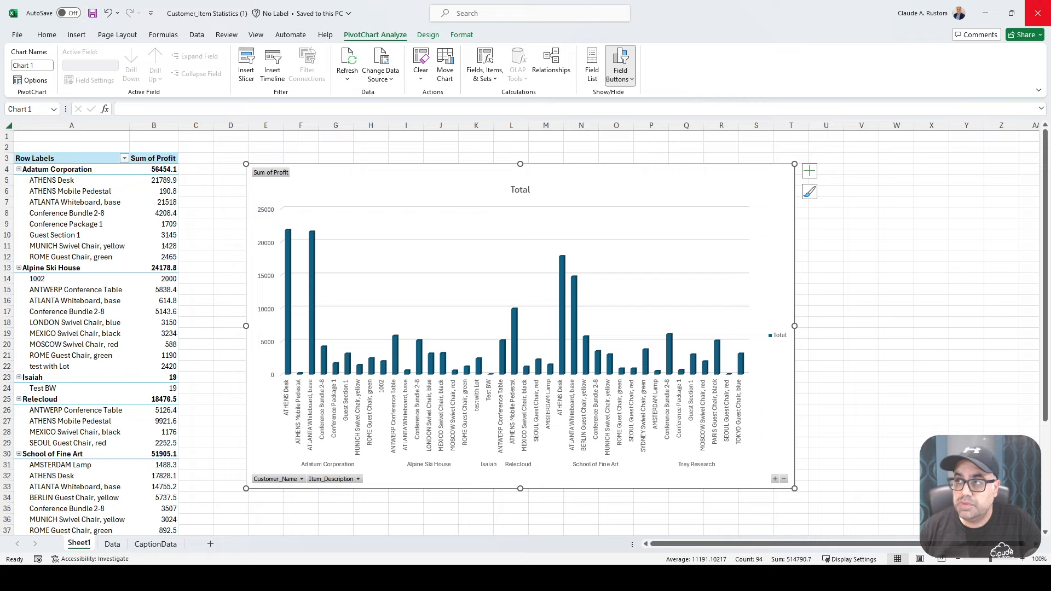
pyautogui.click(1037, 12)
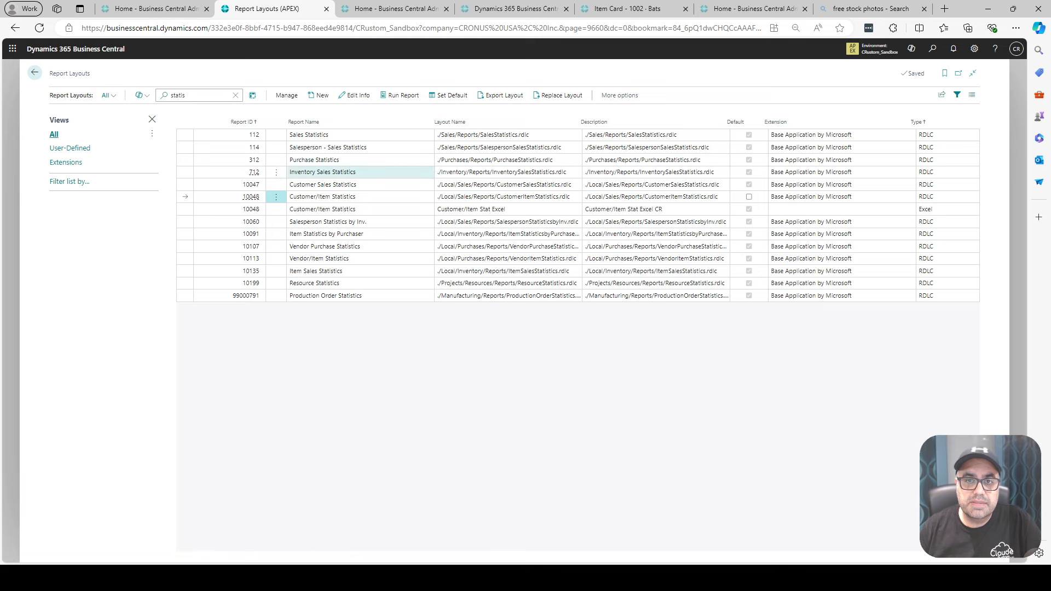
# - Start a new Excel layout for report 10048, with "Customer/Item Stat CR" as both layout name and description
pyautogui.click(320, 95)
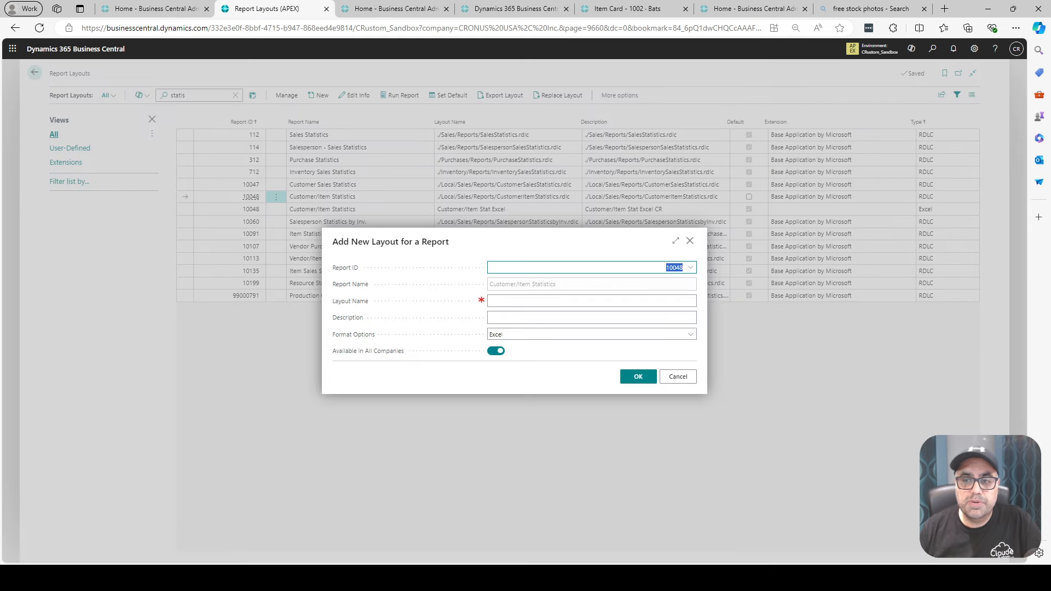
pyautogui.moveTo(557, 284); pyautogui.dragTo(489, 285)
pyautogui.hotkey('ctrl', 'c')
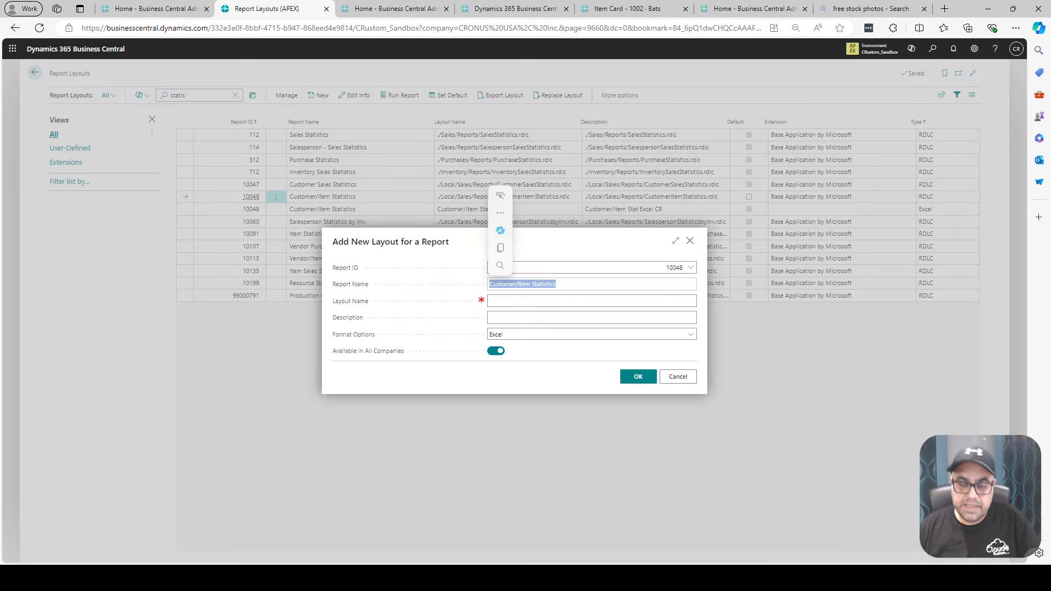
pyautogui.click(508, 301)
pyautogui.hotkey('ctrl', 'v')
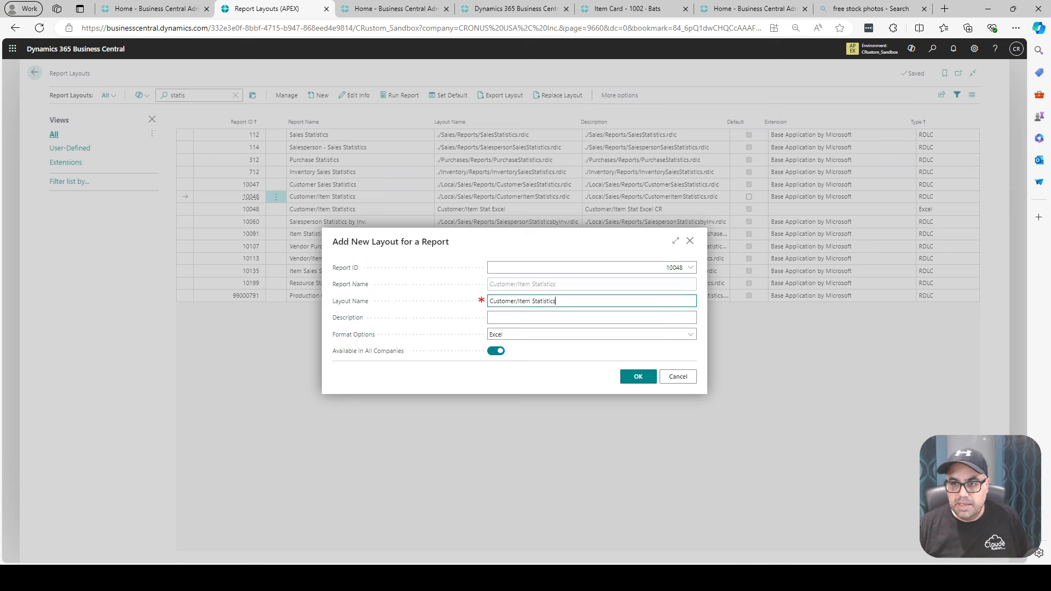
pyautogui.moveTo(540, 301); pyautogui.dragTo(556, 301)
pyautogui.write('t CR')
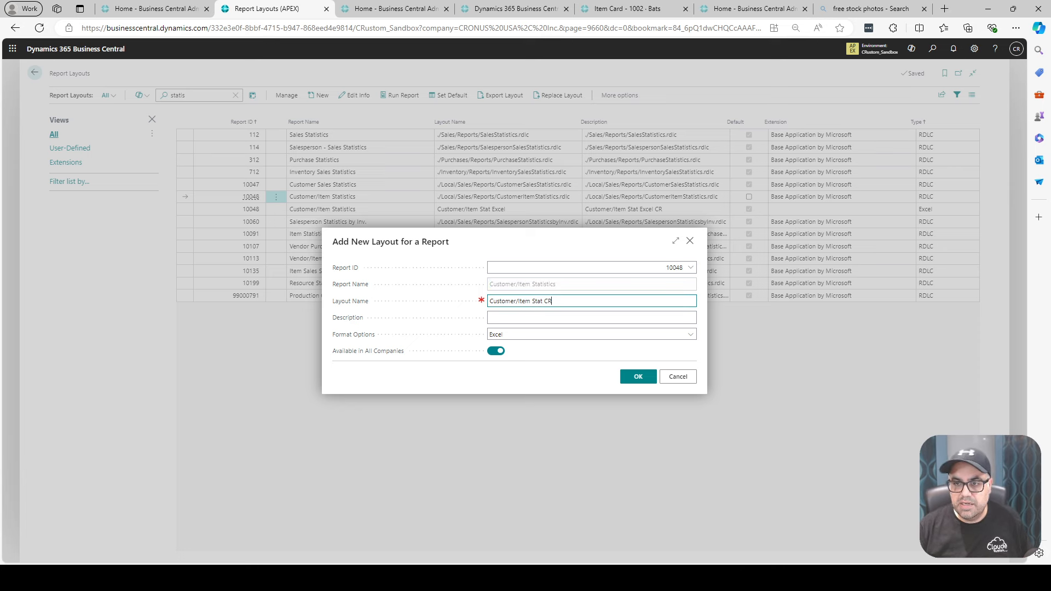
pyautogui.hotkey('ctrl', 'a')
pyautogui.hotkey('ctrl', 'c')
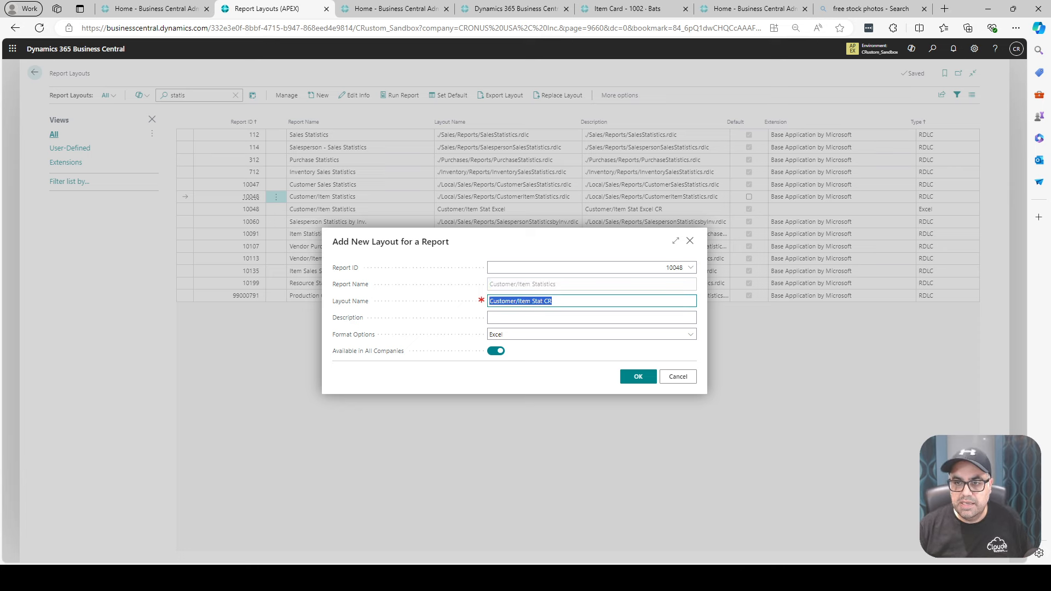
pyautogui.press('Tab')
pyautogui.hotkey('ctrl', 'v')
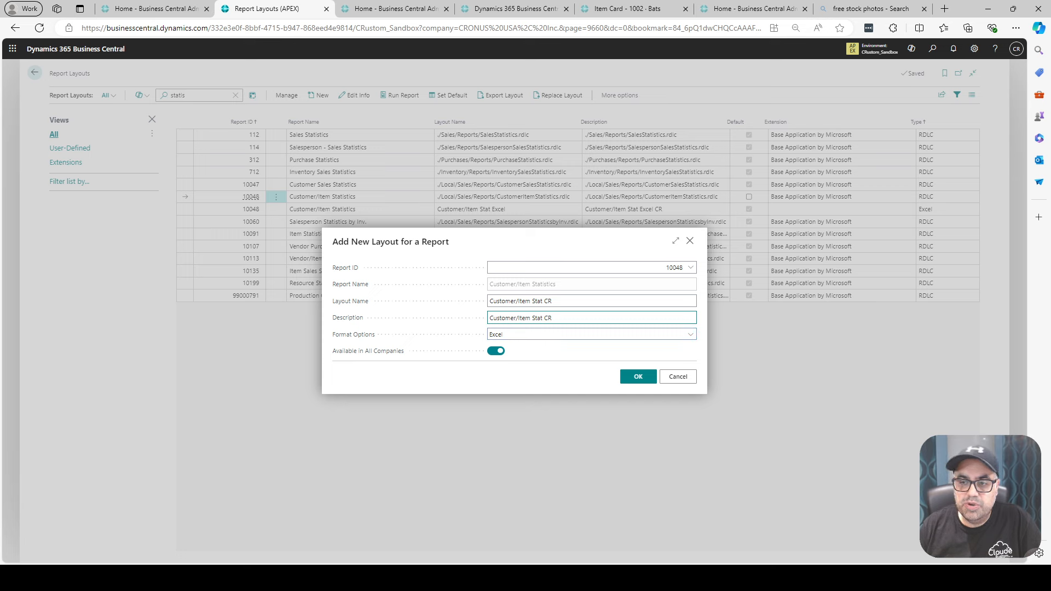
# - Confirm the new layout's details and upload the Customer_Item Statistics (1) workbook from Downloads as its Excel layout file
pyautogui.click(638, 376)
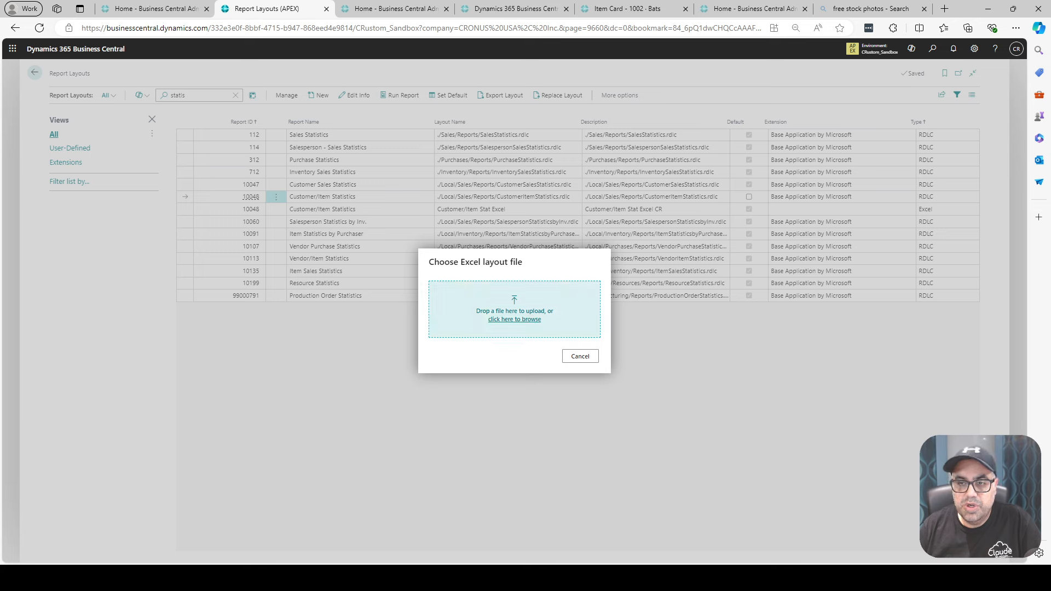
pyautogui.click(514, 320)
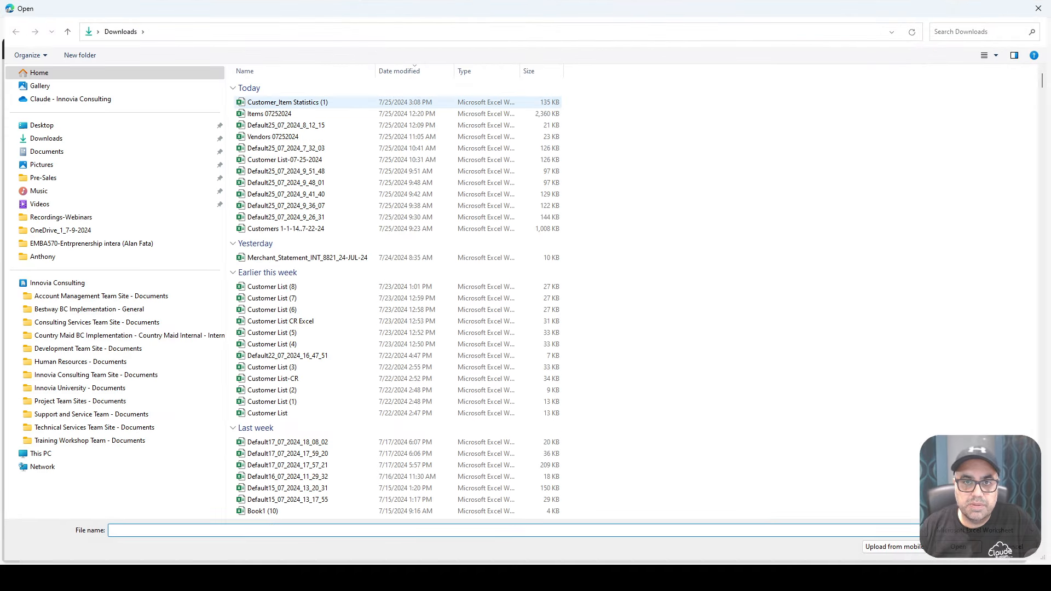
pyautogui.doubleClick(285, 103)
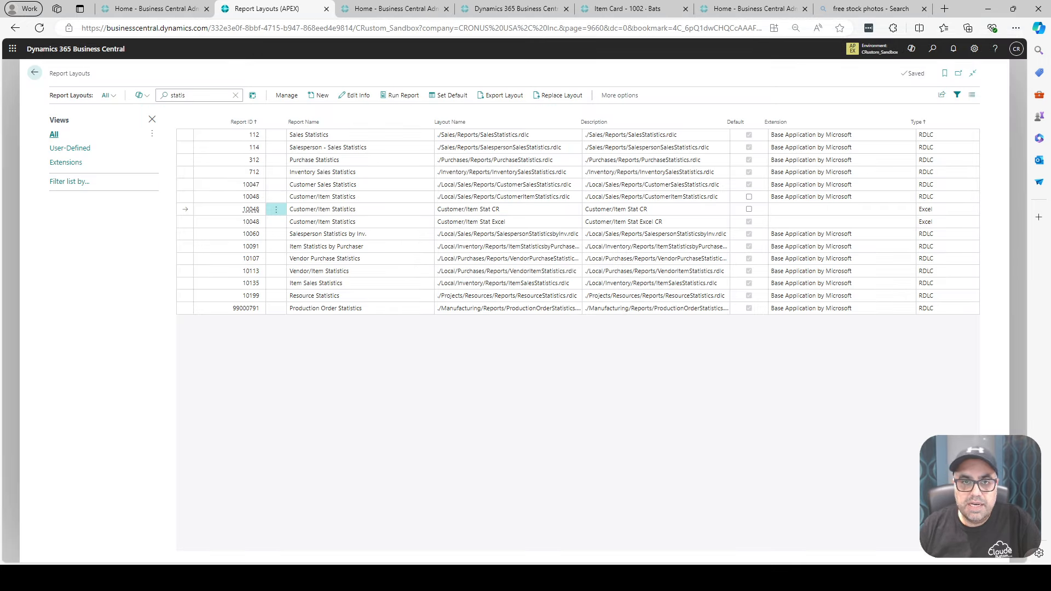
# - Try to find the new layout by searching the report layouts for "CR Stat"
pyautogui.click(236, 95)
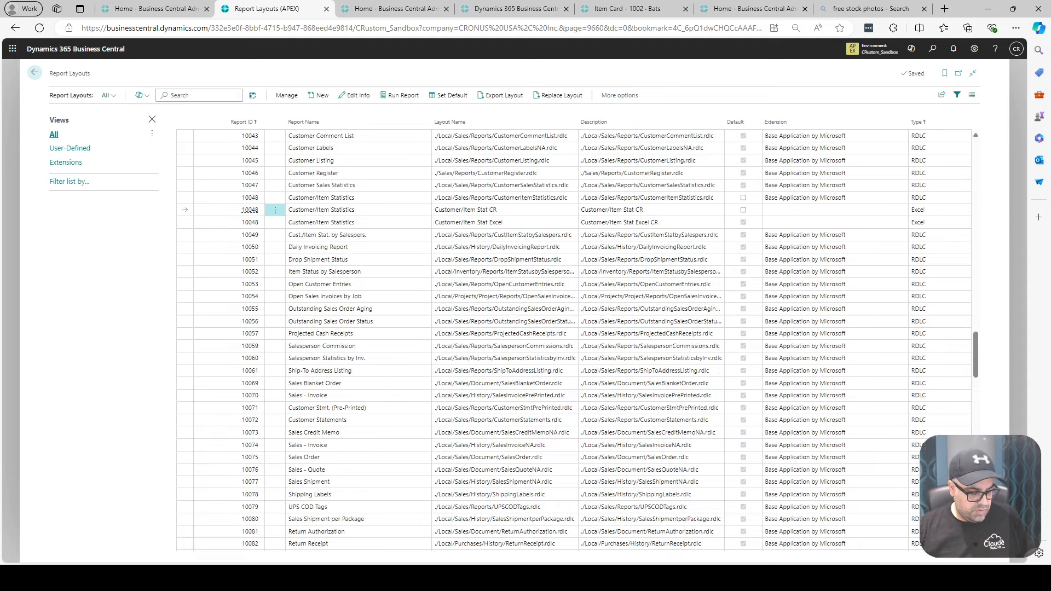
pyautogui.write('CR')
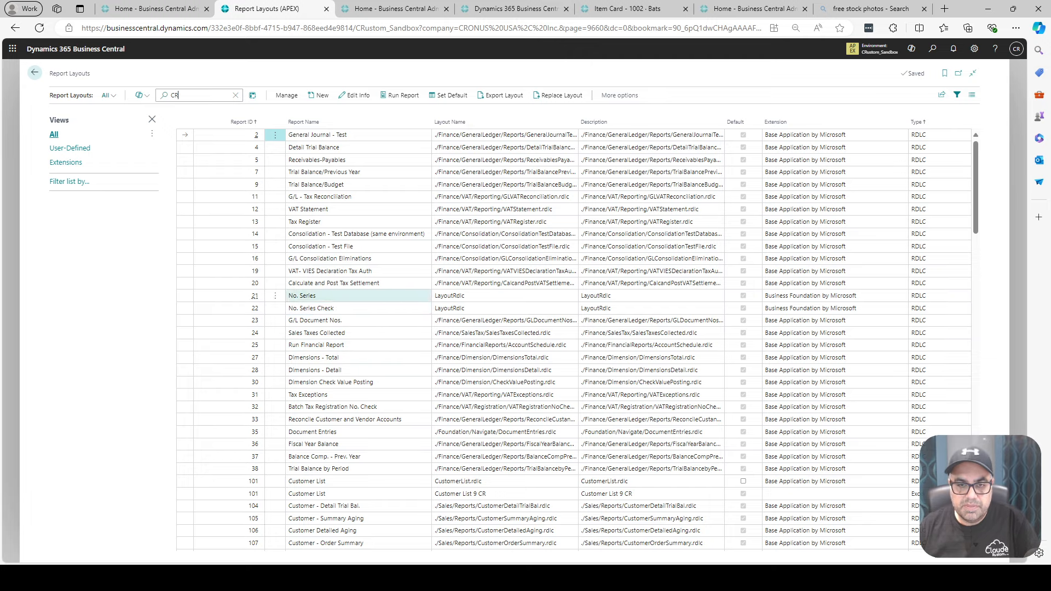
pyautogui.write(' Stat')
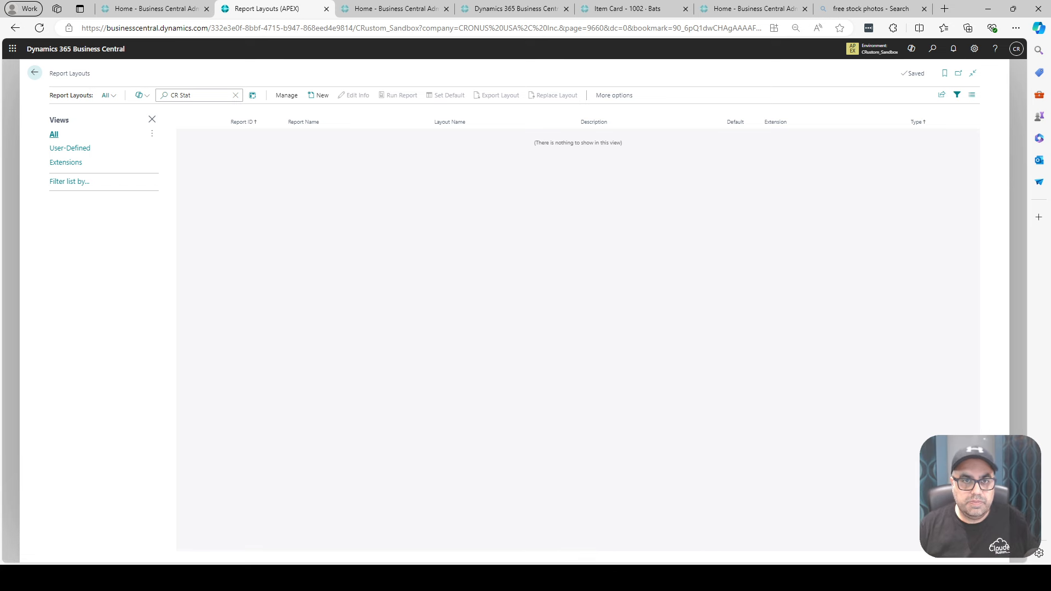
# - Search the report layouts for "stat" and make Customer/Item Stat CR the default layout for report 10048
pyautogui.hotkey('ctrl', 'a')
pyautogui.write('s')
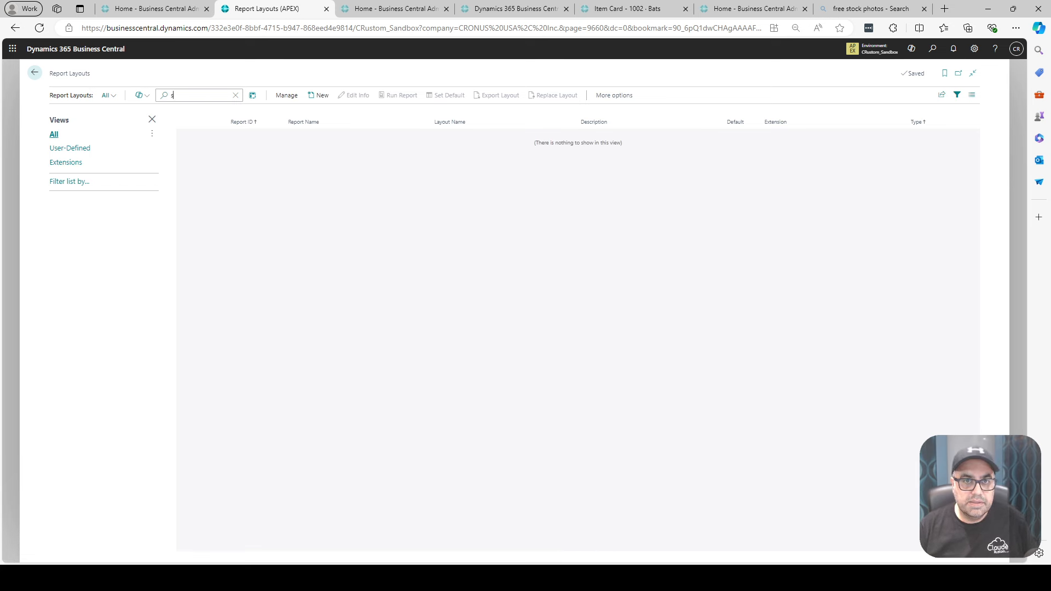
pyautogui.write('tat')
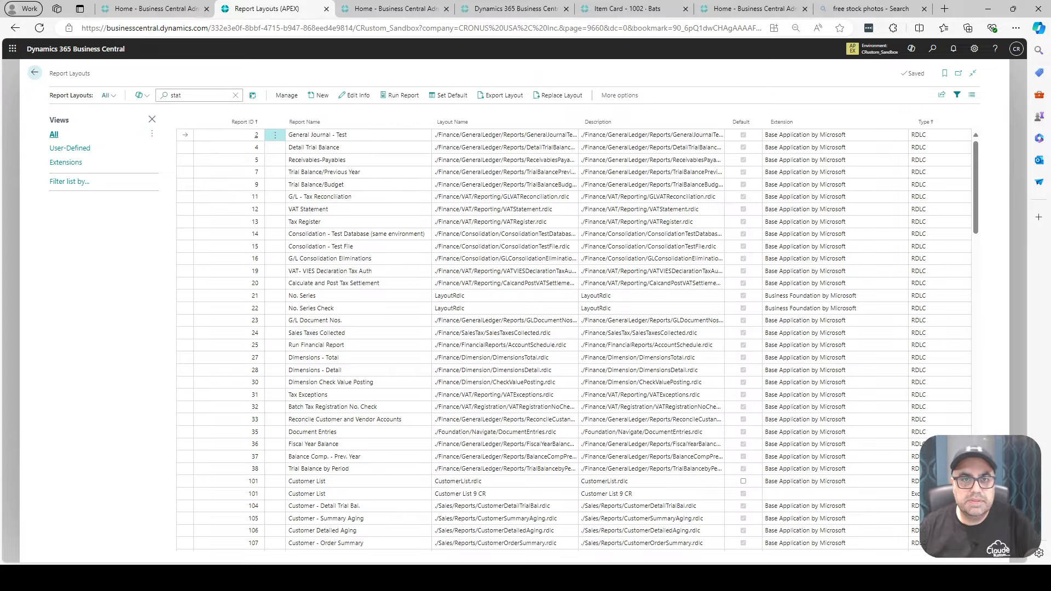
pyautogui.scroll(-10, 328, 337)
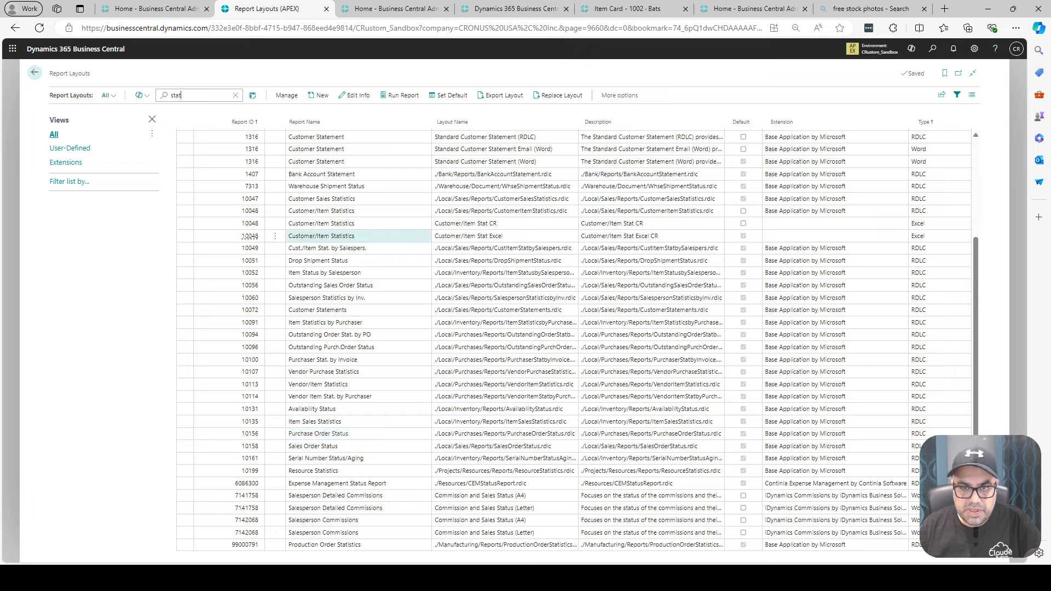
pyautogui.click(329, 236)
pyautogui.click(329, 224)
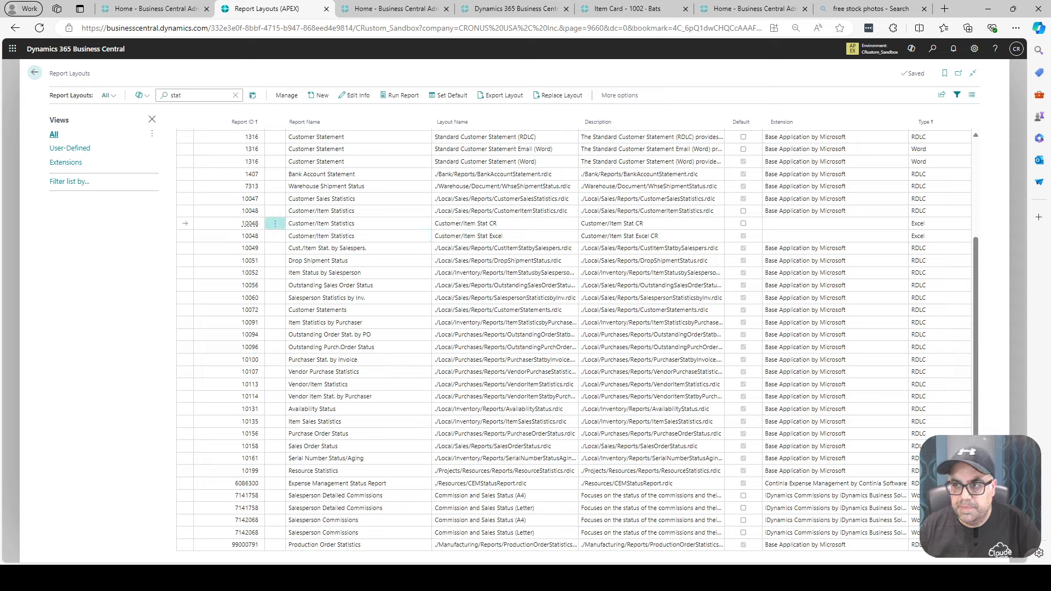
pyautogui.click(743, 223)
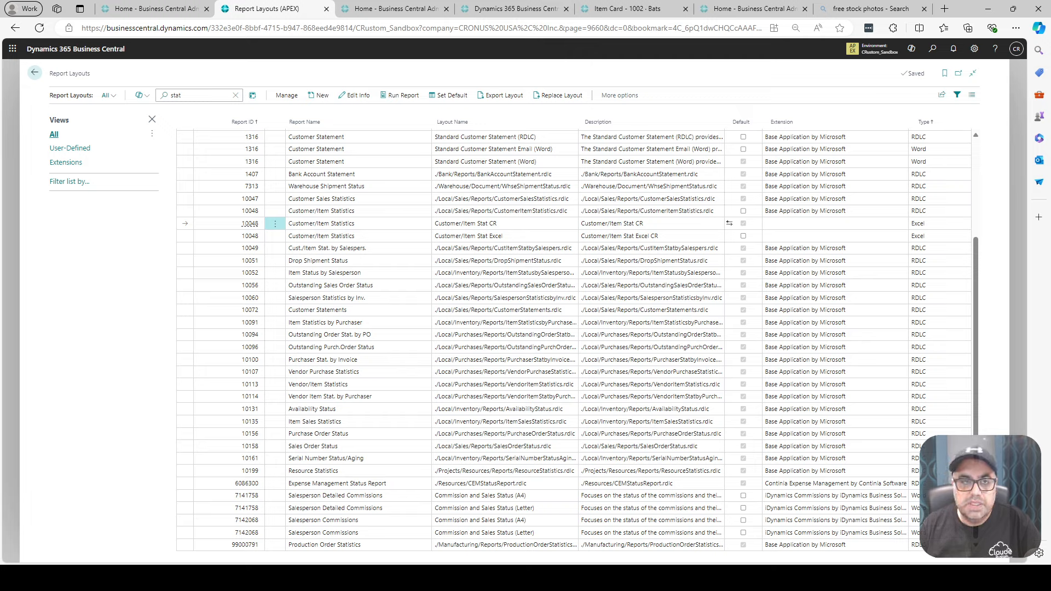
# - Return to the home page, find the Customer/Item Statistics report with "custom stati" and download it as an Excel workbook
pyautogui.click(35, 73)
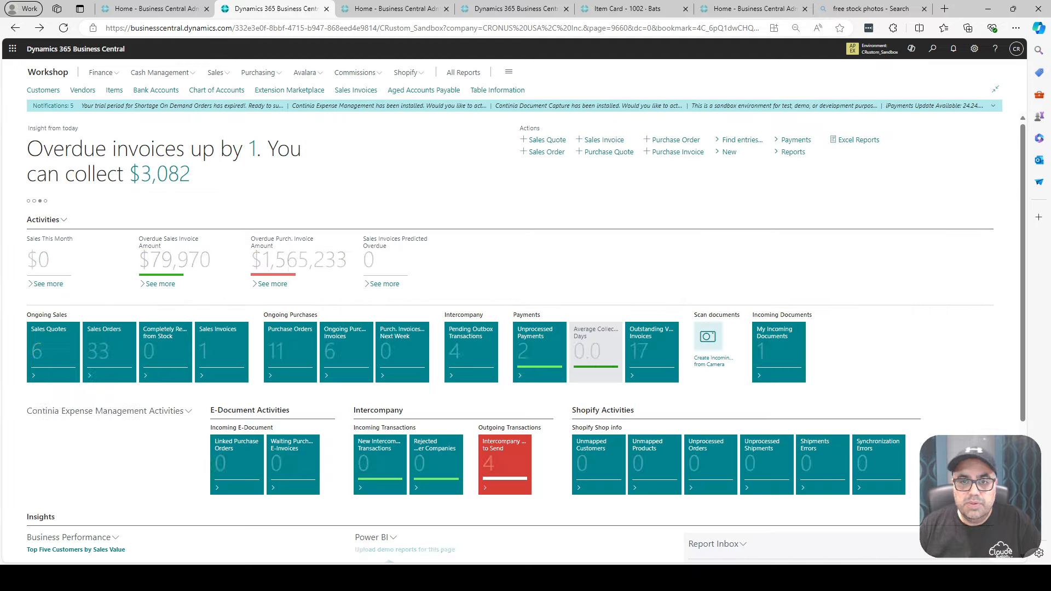
pyautogui.click(933, 49)
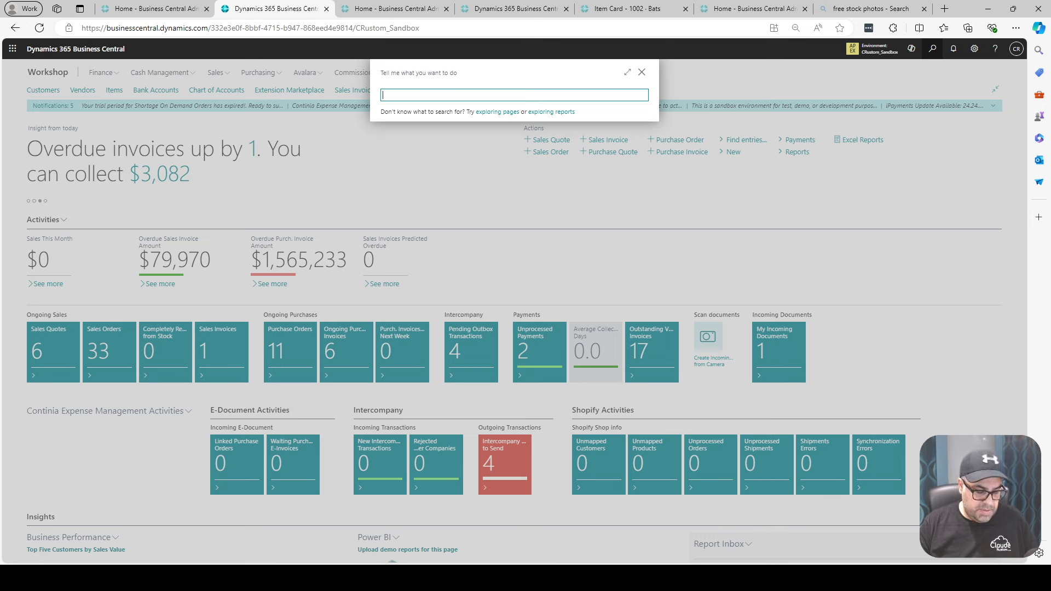
pyautogui.write('custom ')
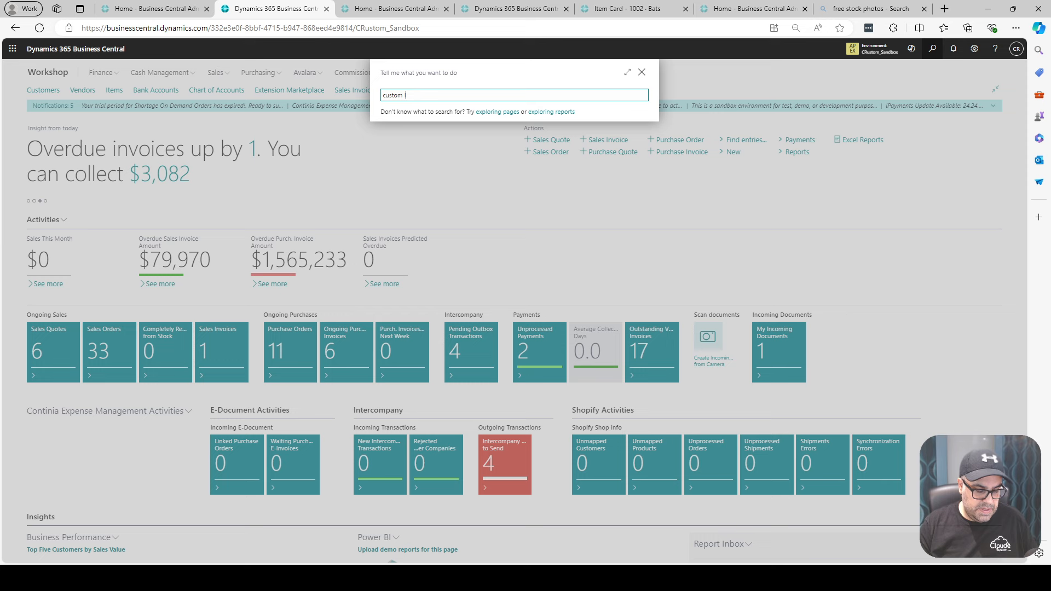
pyautogui.write('lis sta')
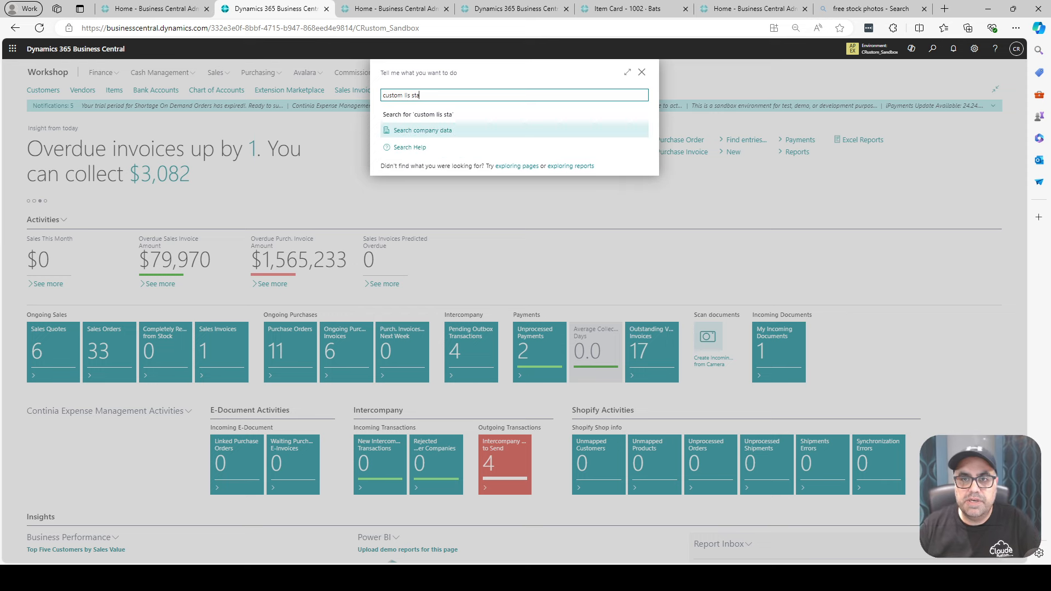
pyautogui.press('BackSpace')
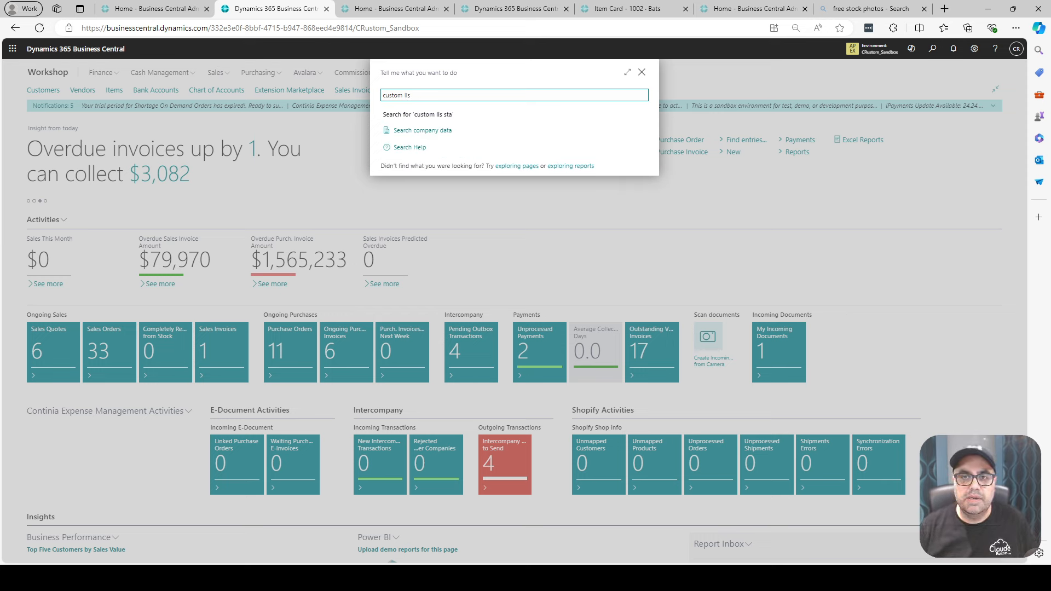
pyautogui.write('tat')
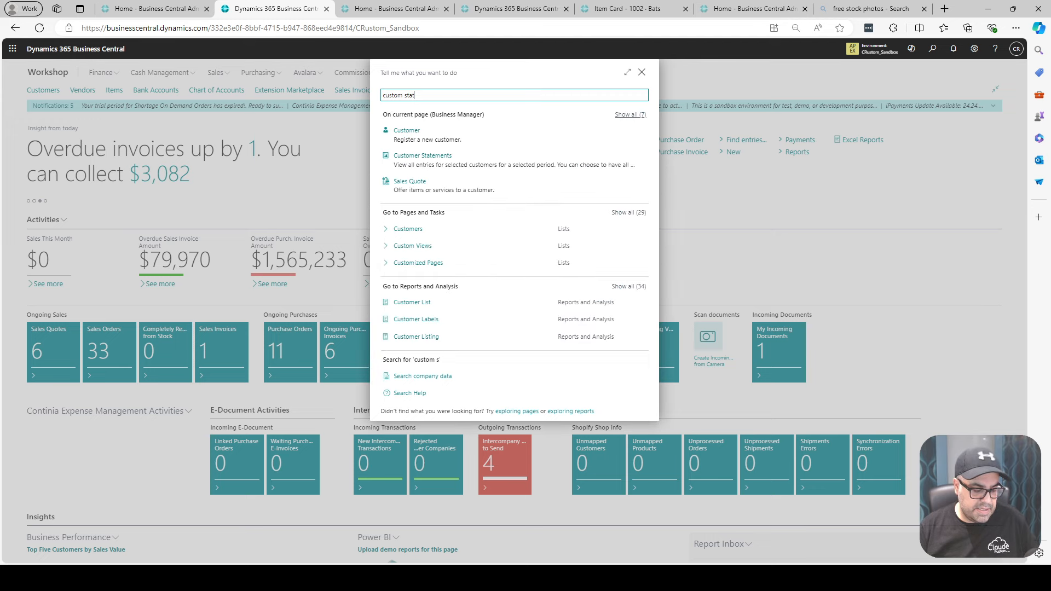
pyautogui.write('i')
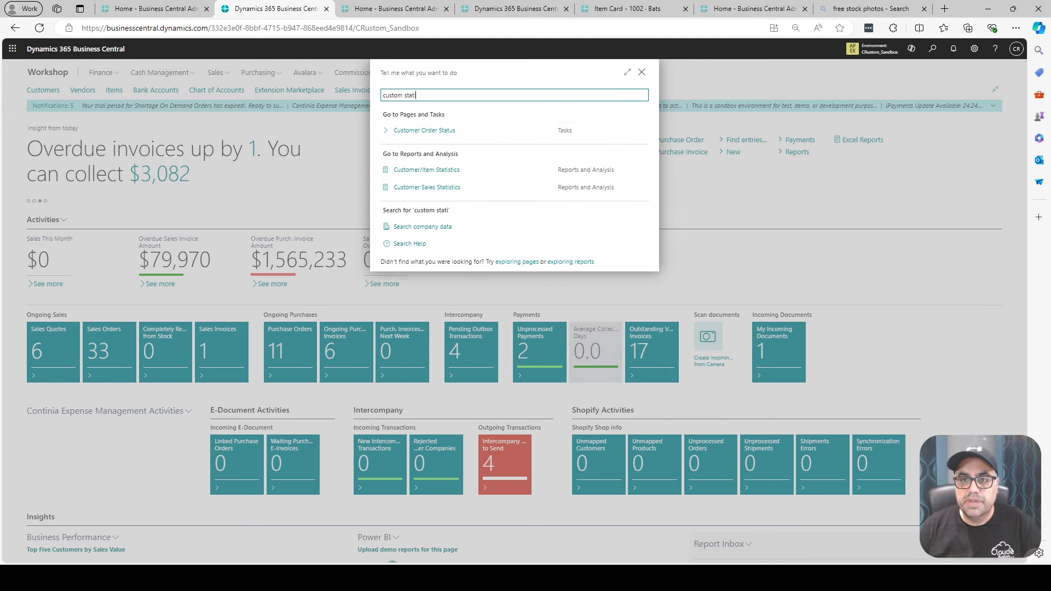
pyautogui.press('Down')
pyautogui.press('Return')
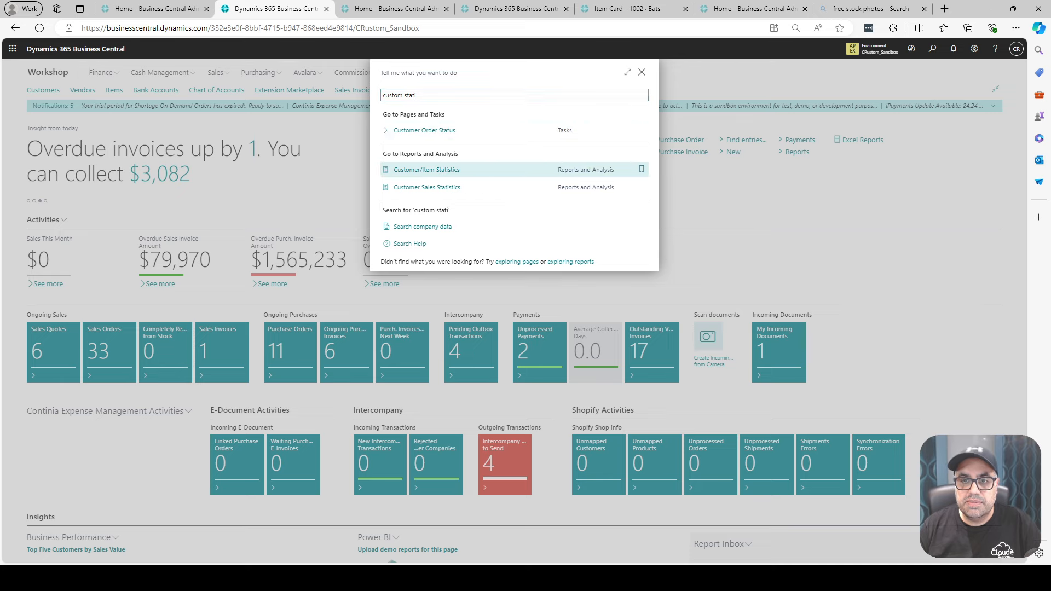
pyautogui.click(572, 528)
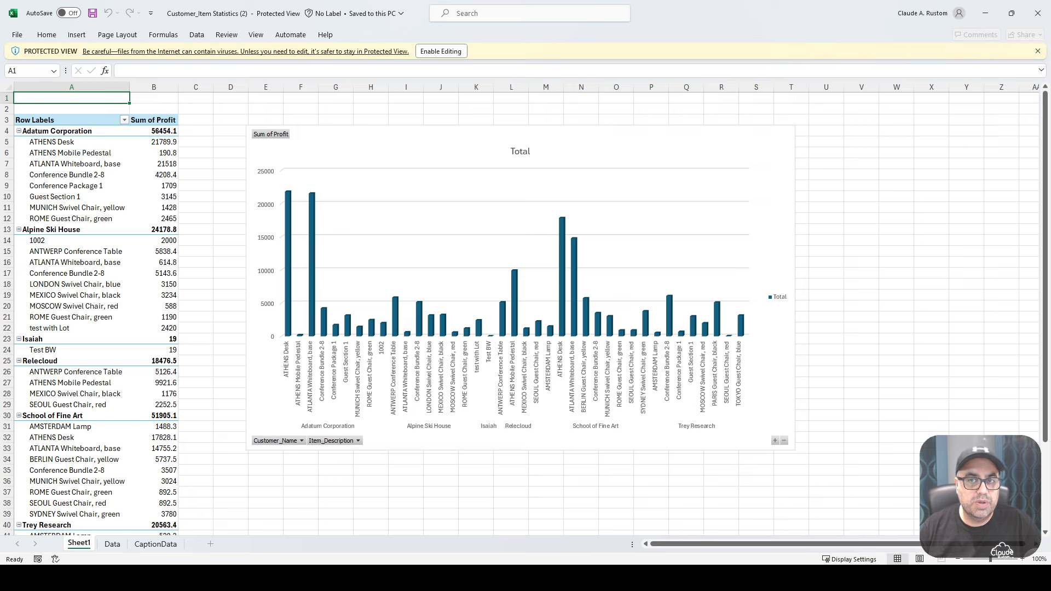
# - Enable editing in the Customer_Item Statistics (2) workbook to check its PivotTable and chart, and close it without saving
pyautogui.click(441, 51)
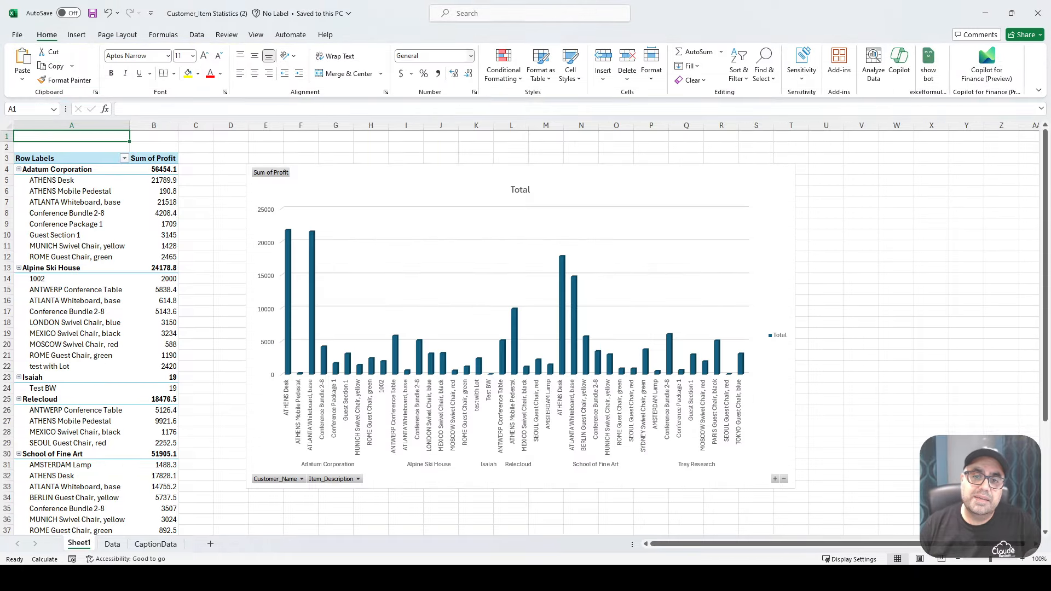
pyautogui.click(1038, 12)
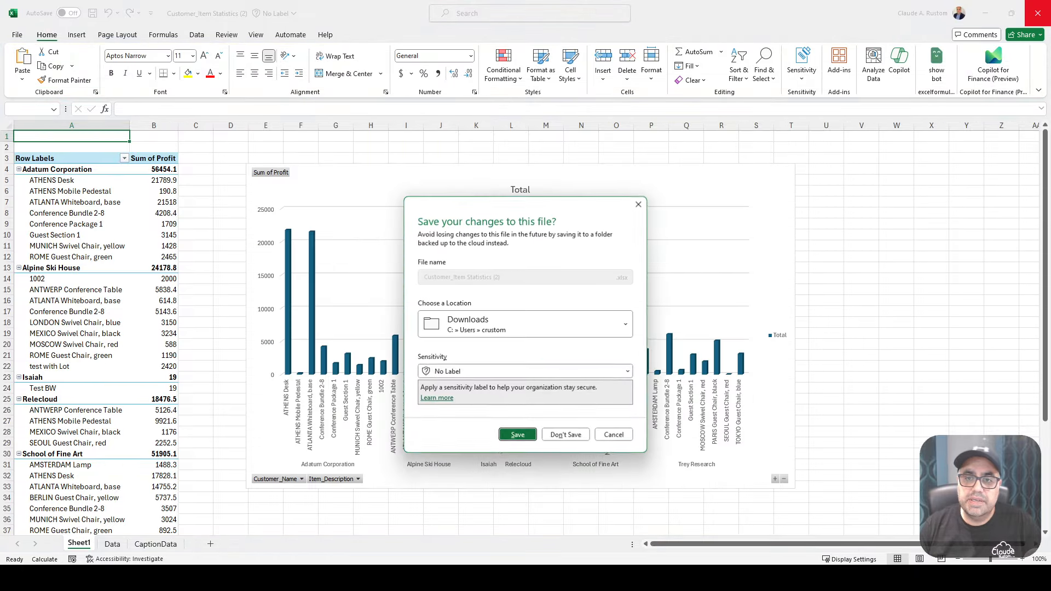
pyautogui.click(566, 435)
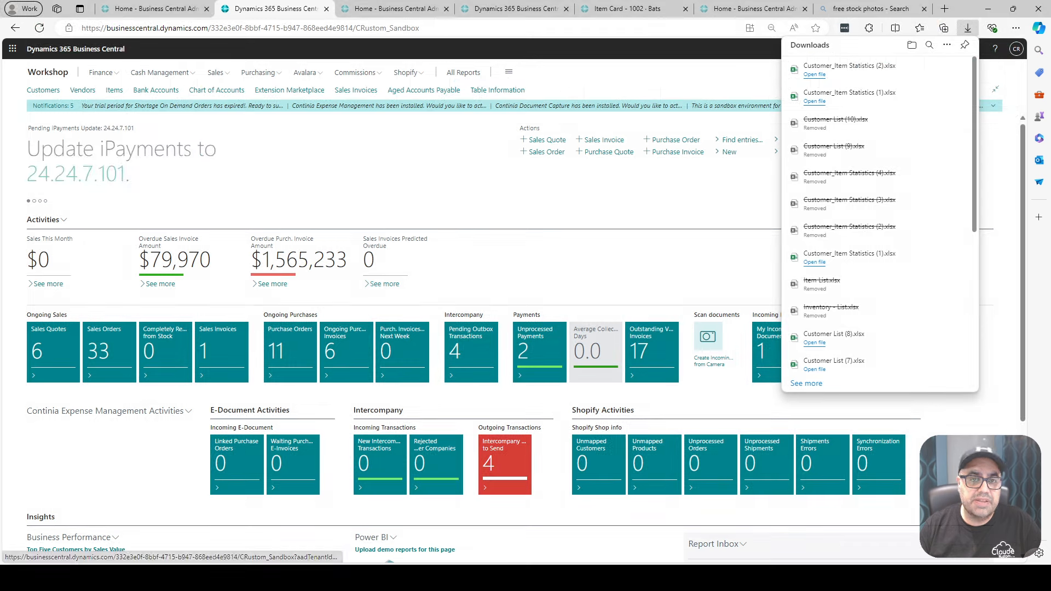
pyautogui.click(968, 28)
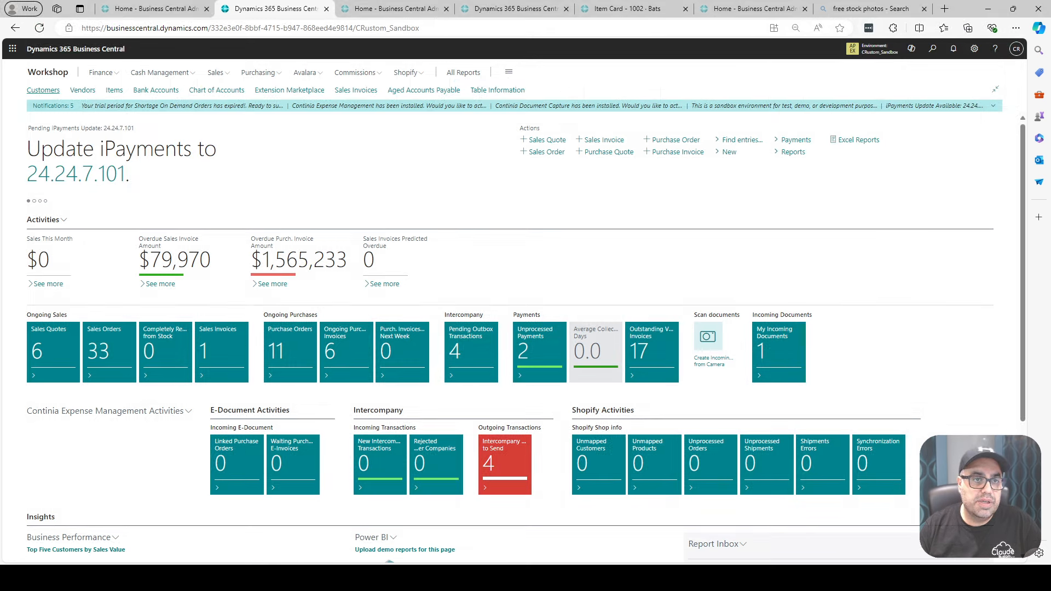
# - Set the credit limit to 75,000 on the School of Fine Art customer card and return to the customer list
pyautogui.click(43, 90)
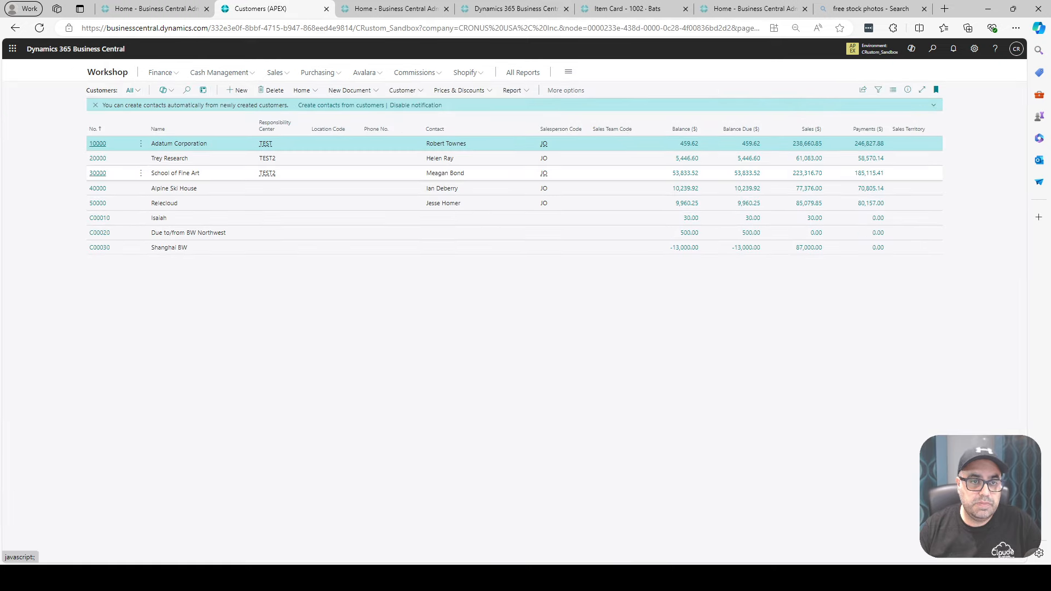
pyautogui.click(98, 173)
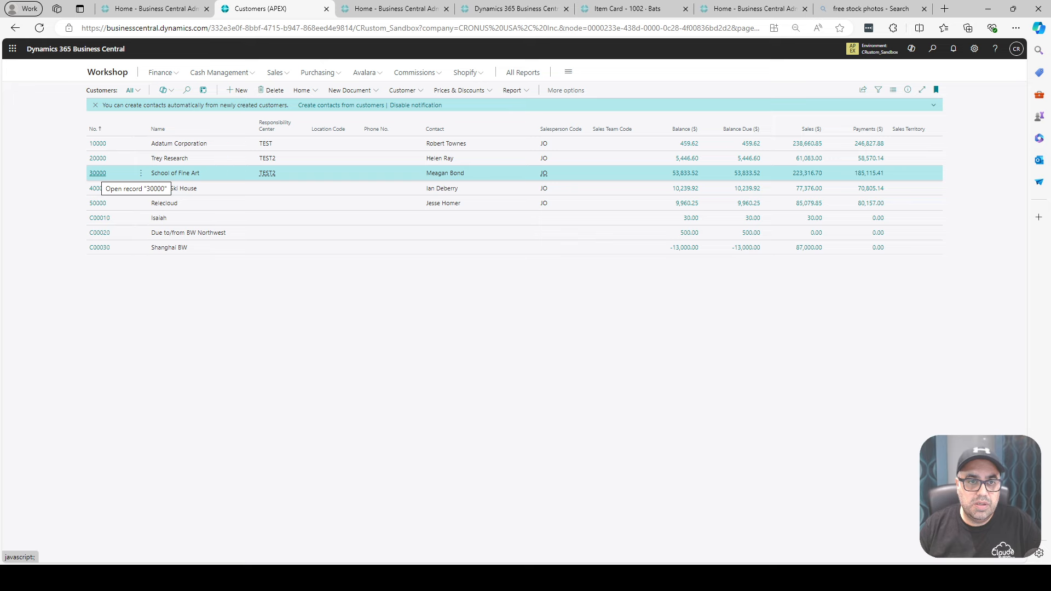
pyautogui.click(97, 173)
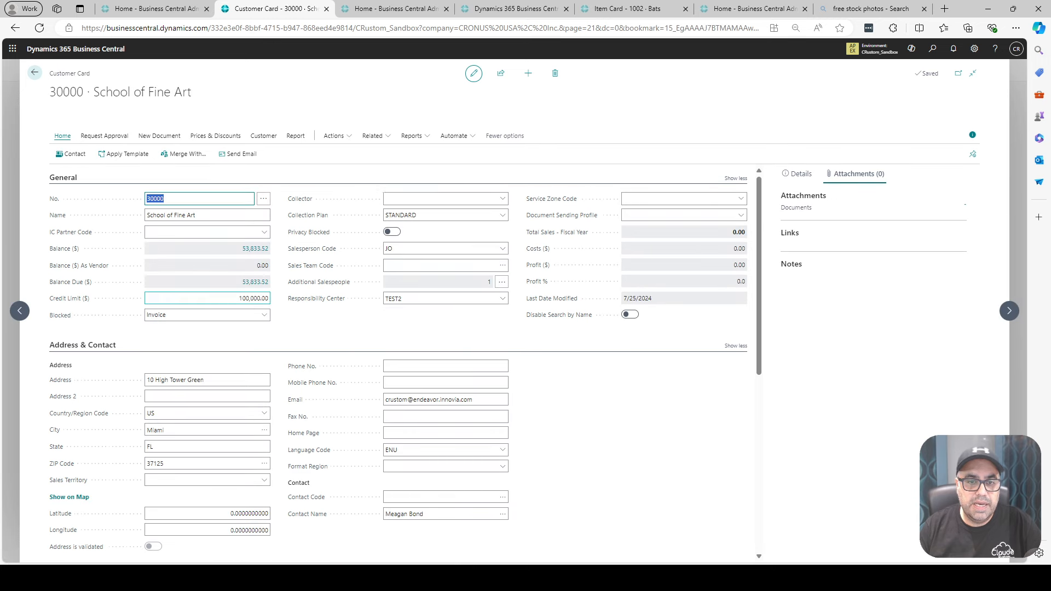
pyautogui.click(219, 298)
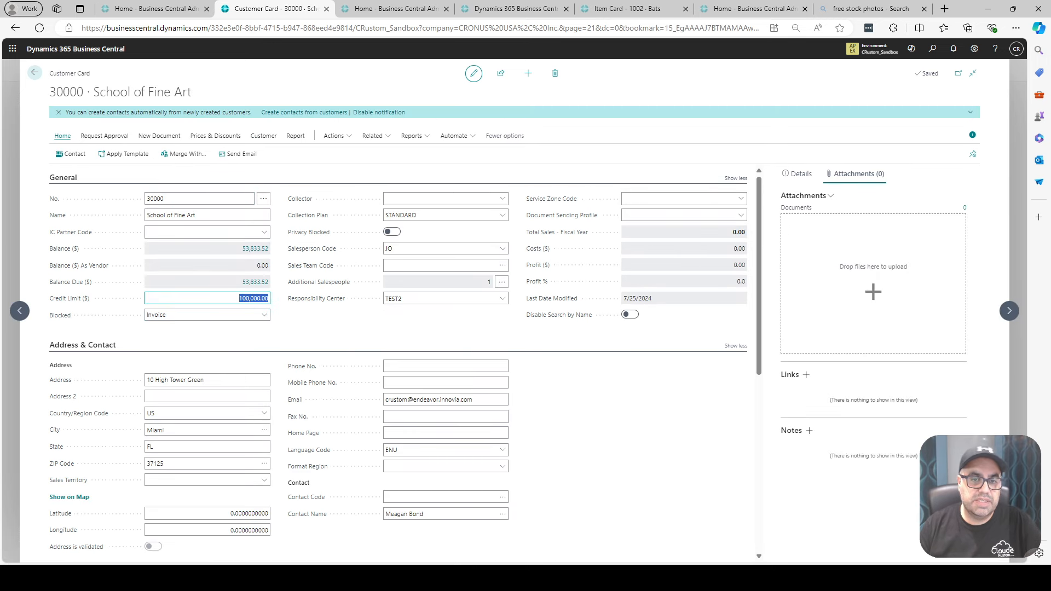
pyautogui.write('75000')
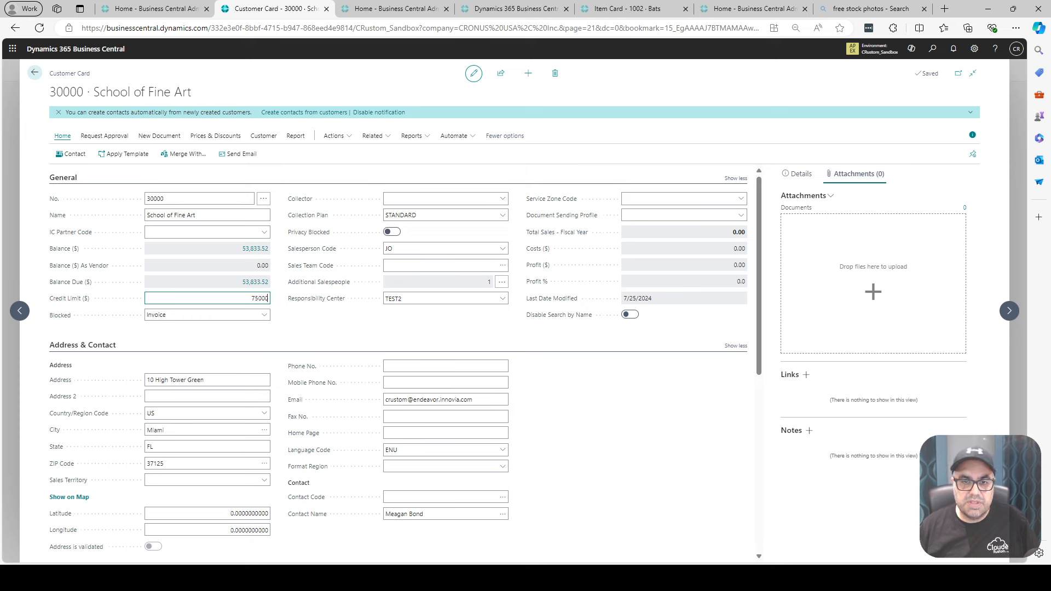
pyautogui.press('Tab')
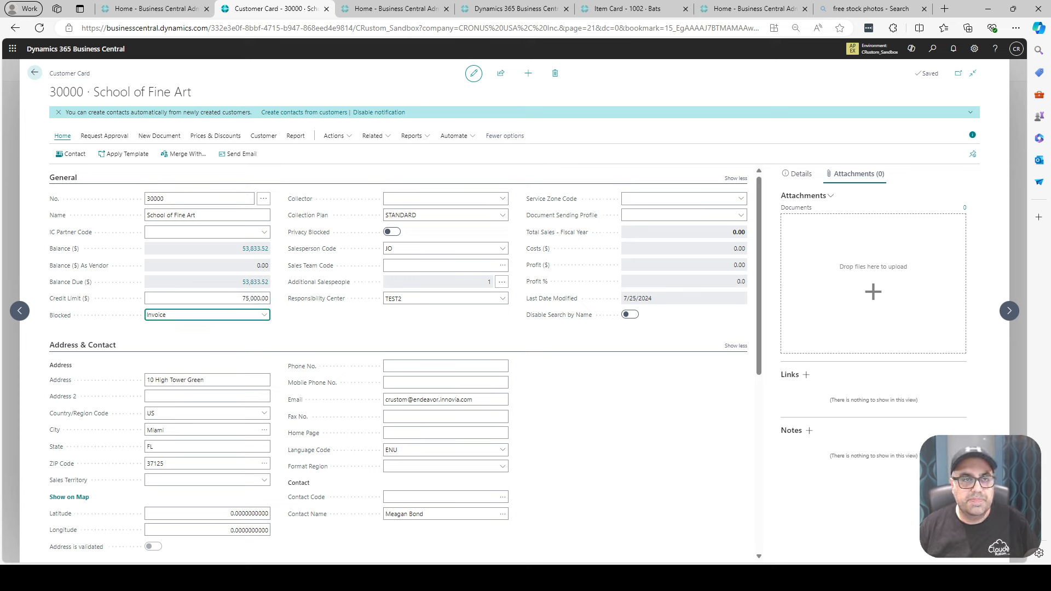
pyautogui.click(35, 73)
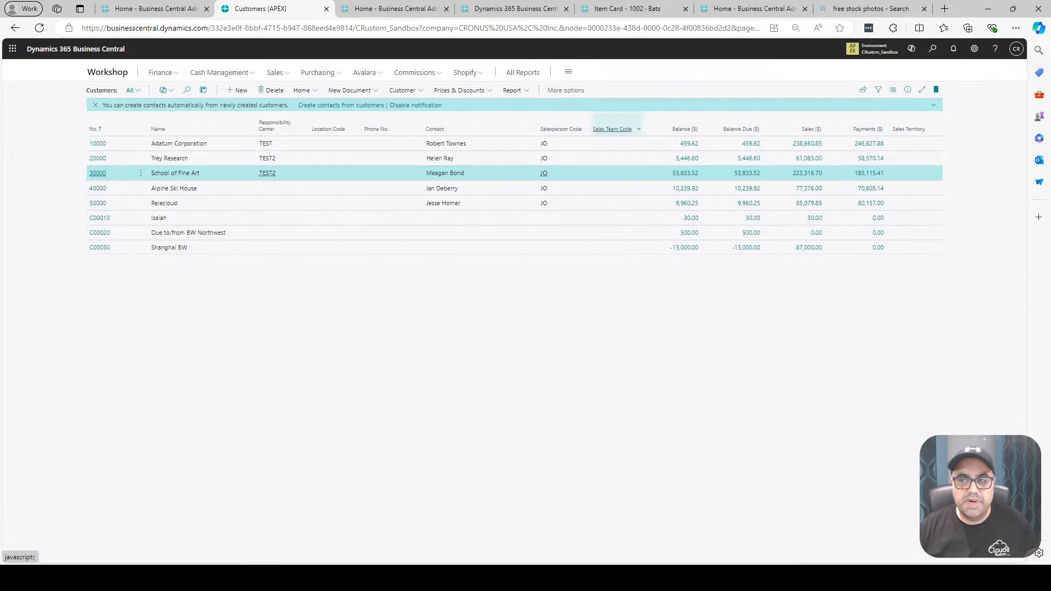
# - Search for "repor lay" and open the Report Layouts page
pyautogui.hotkey('alt', 'q')
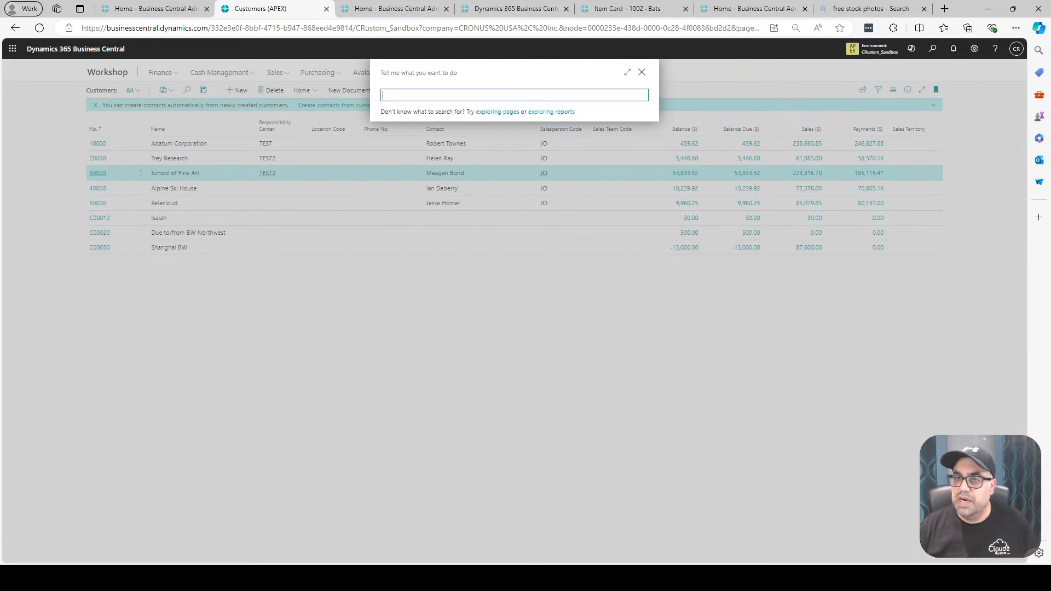
pyautogui.write('rep')
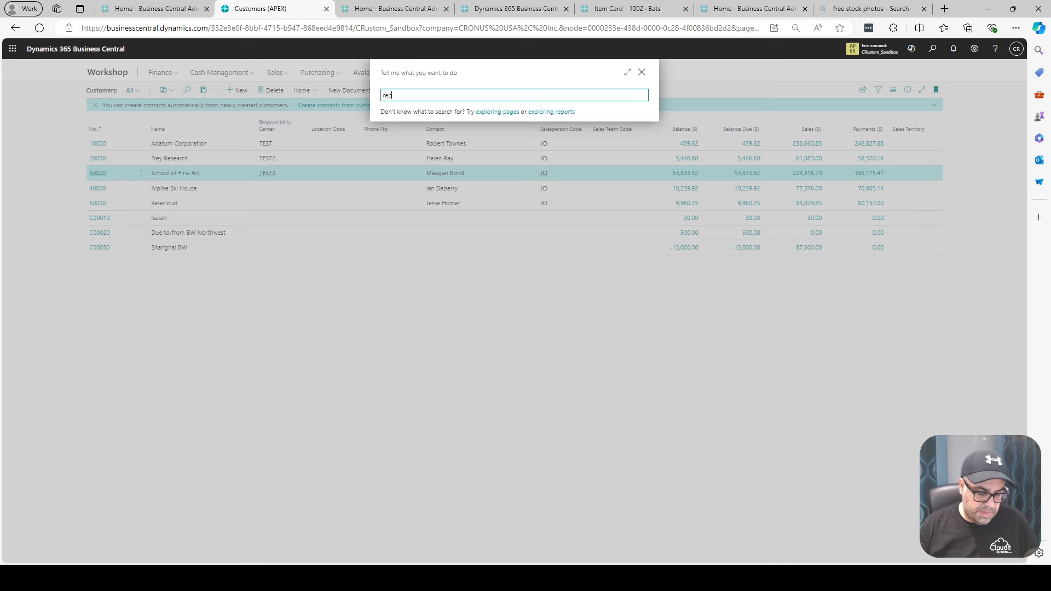
pyautogui.write('or lay')
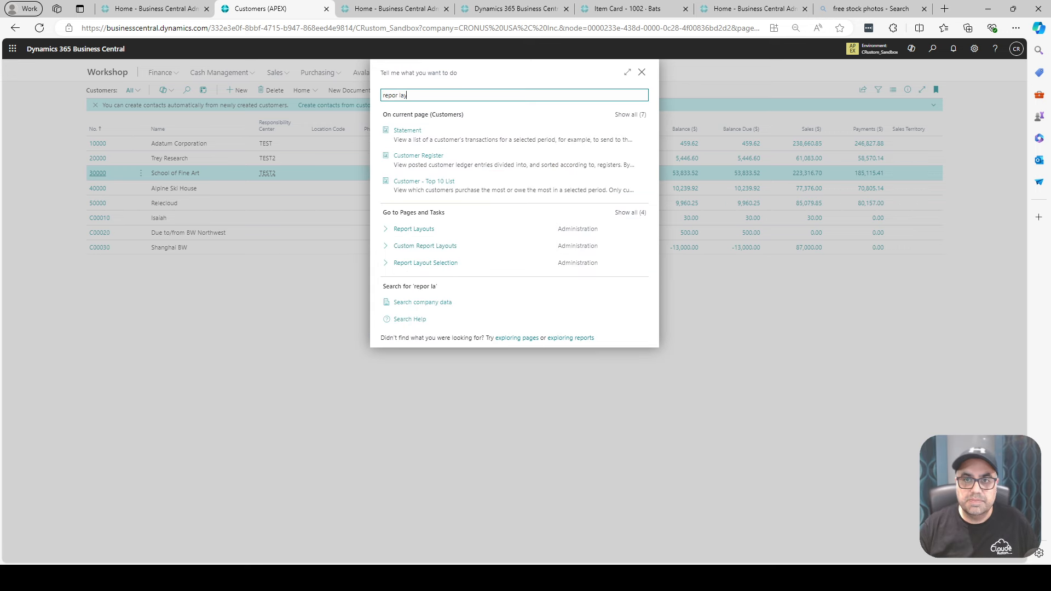
pyautogui.press('Down')
pyautogui.press('Return')
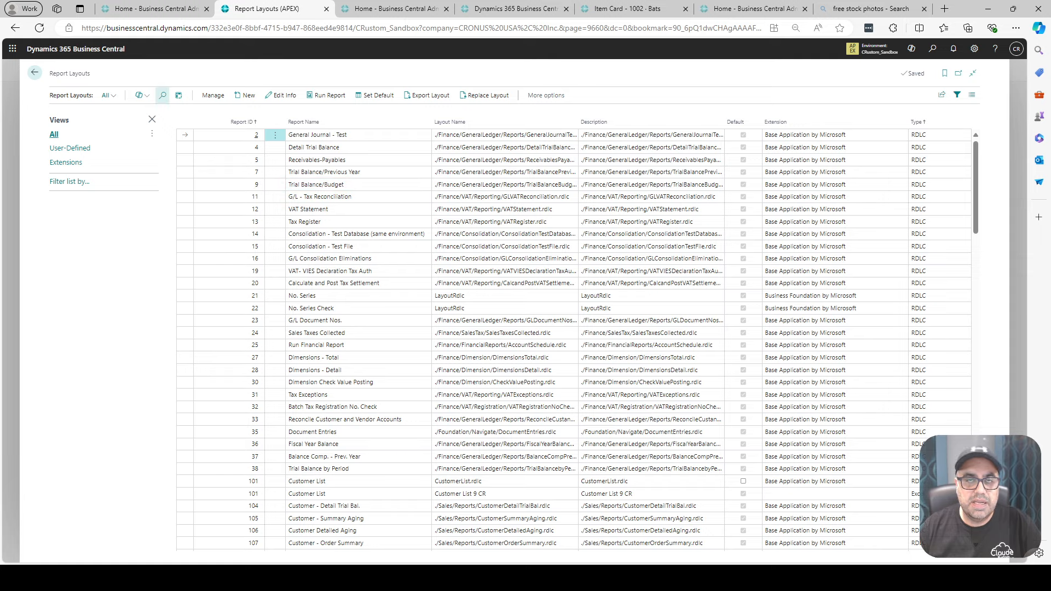
# - Filter the report layouts by "customer" and run the Customer List report with the Customer List 9 CR layout, downloading it as a workbook
pyautogui.write('c')
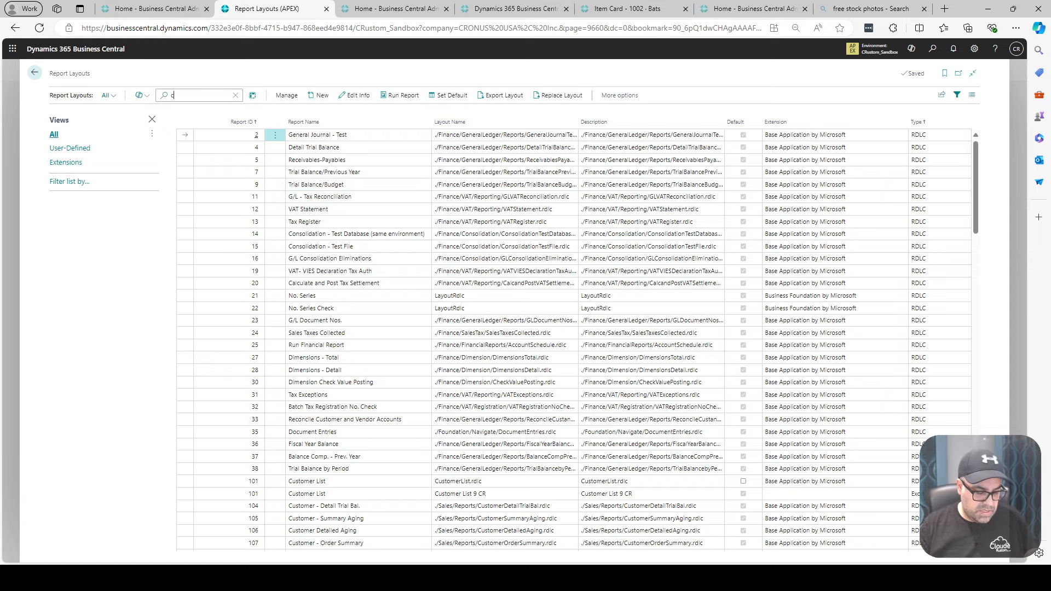
pyautogui.write('ustome')
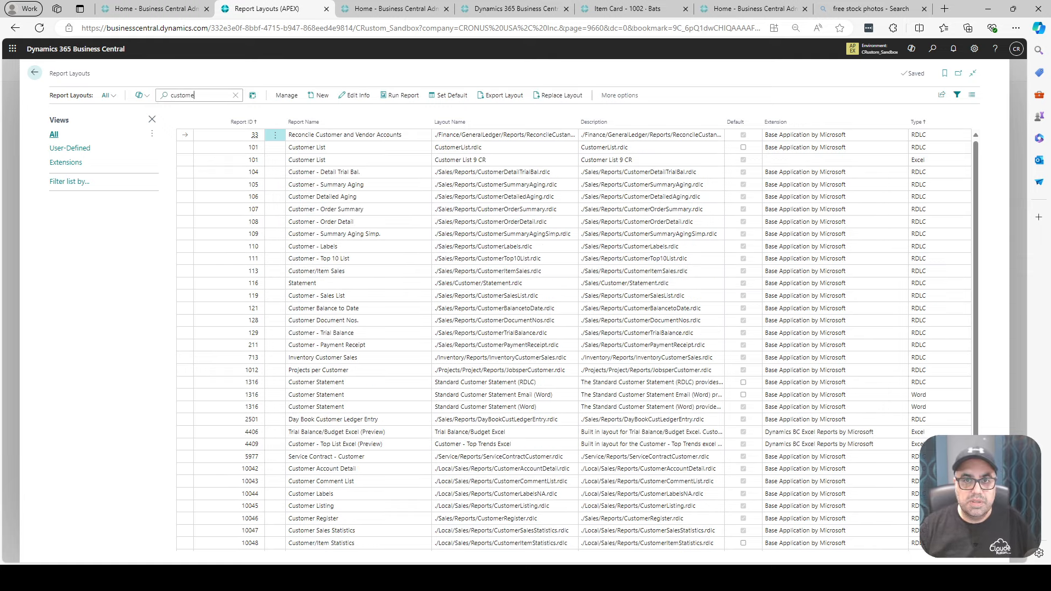
pyautogui.write('r')
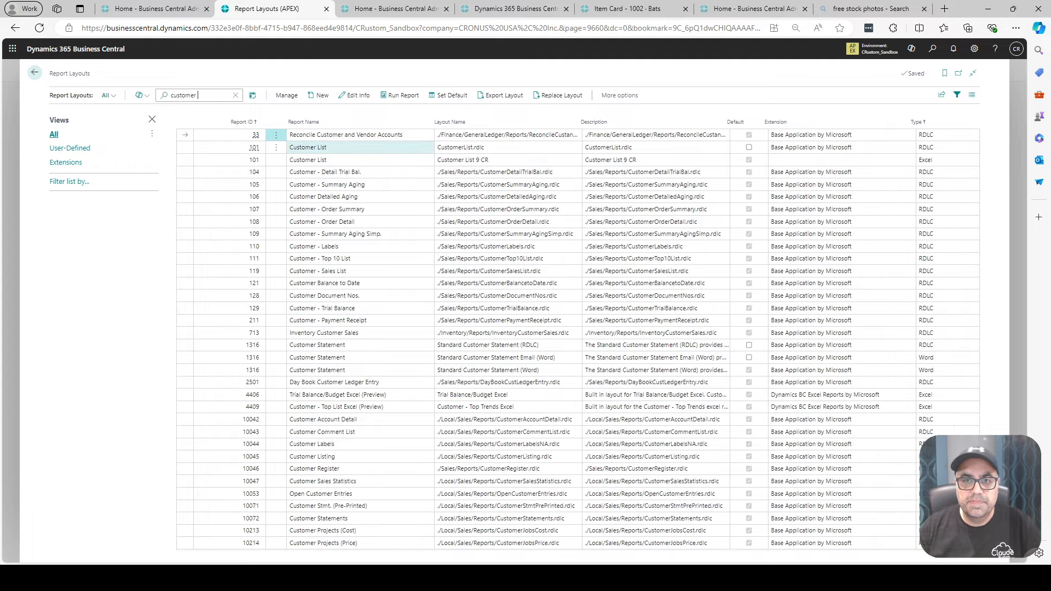
pyautogui.click(329, 147)
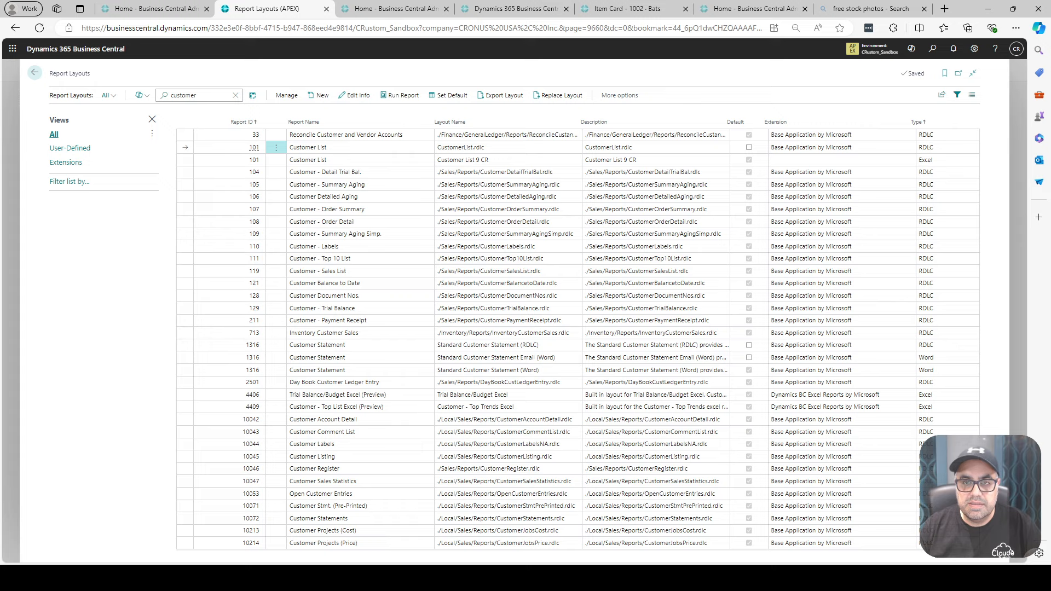
pyautogui.click(339, 160)
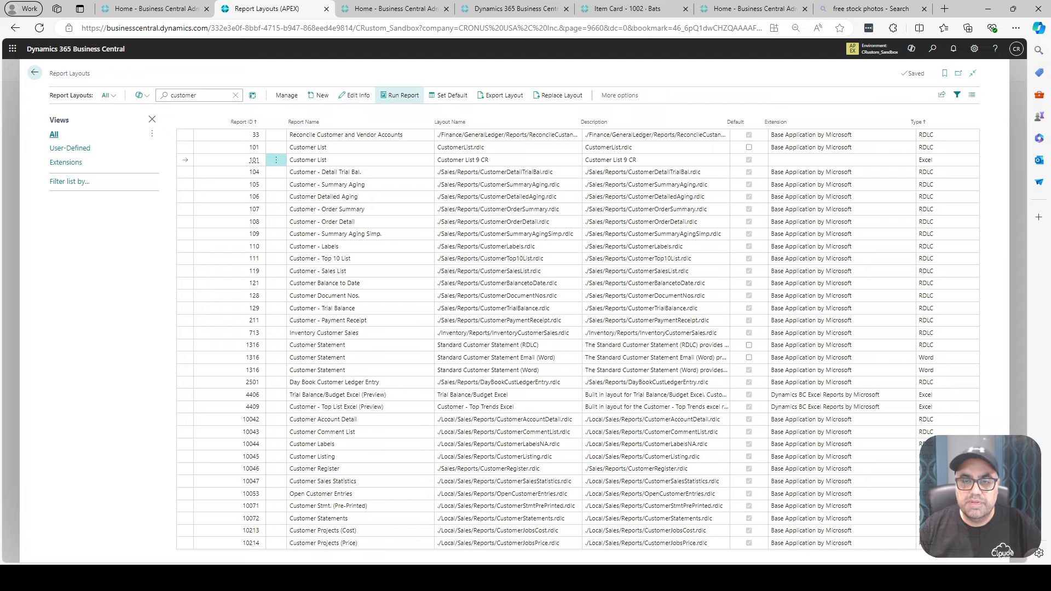
pyautogui.click(400, 95)
pyautogui.click(572, 440)
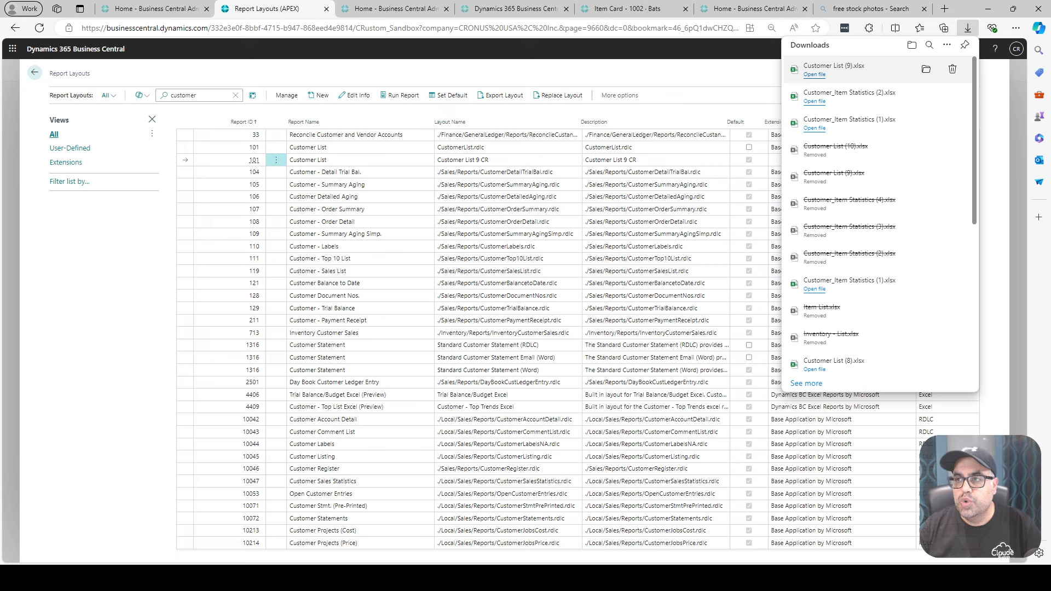
# - Open the Customer List (9) workbook, enable editing to check customer 30000's credit limit in the PivotTable and chart, and close it without saving
pyautogui.click(815, 74)
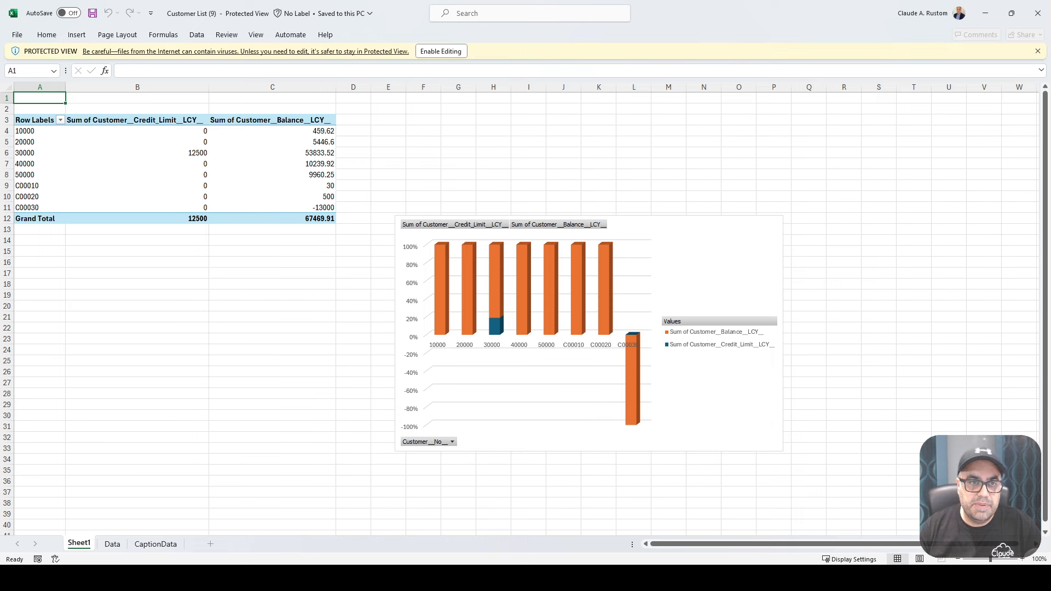
pyautogui.click(441, 51)
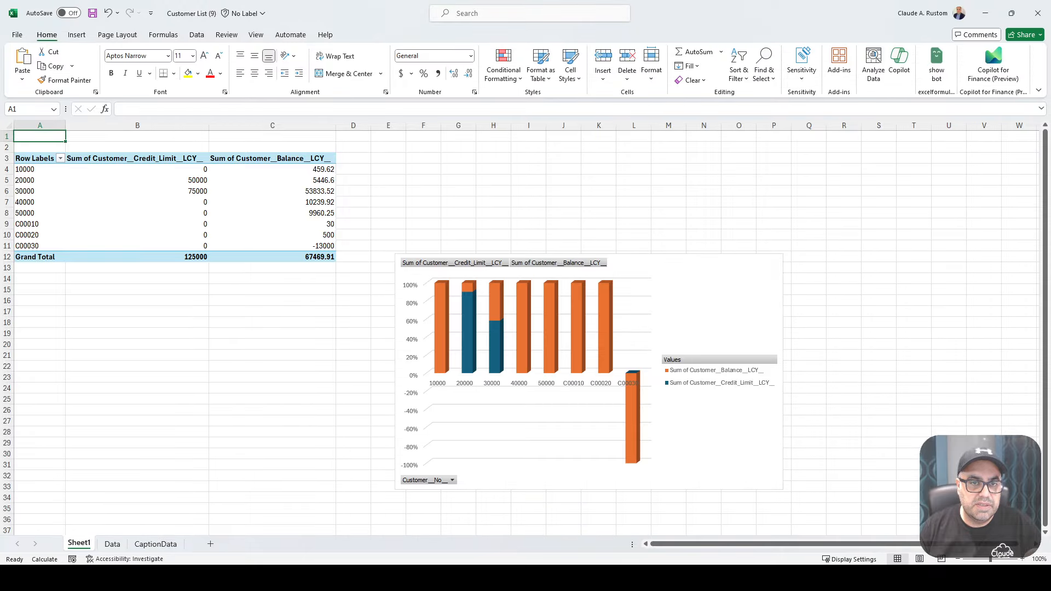
pyautogui.click(137, 191)
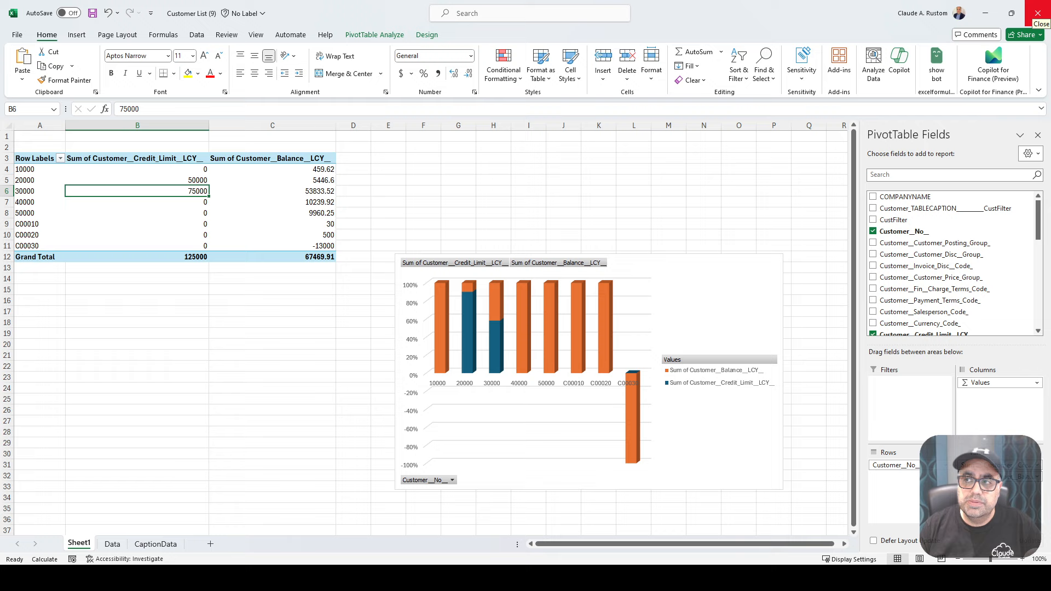
pyautogui.click(1038, 13)
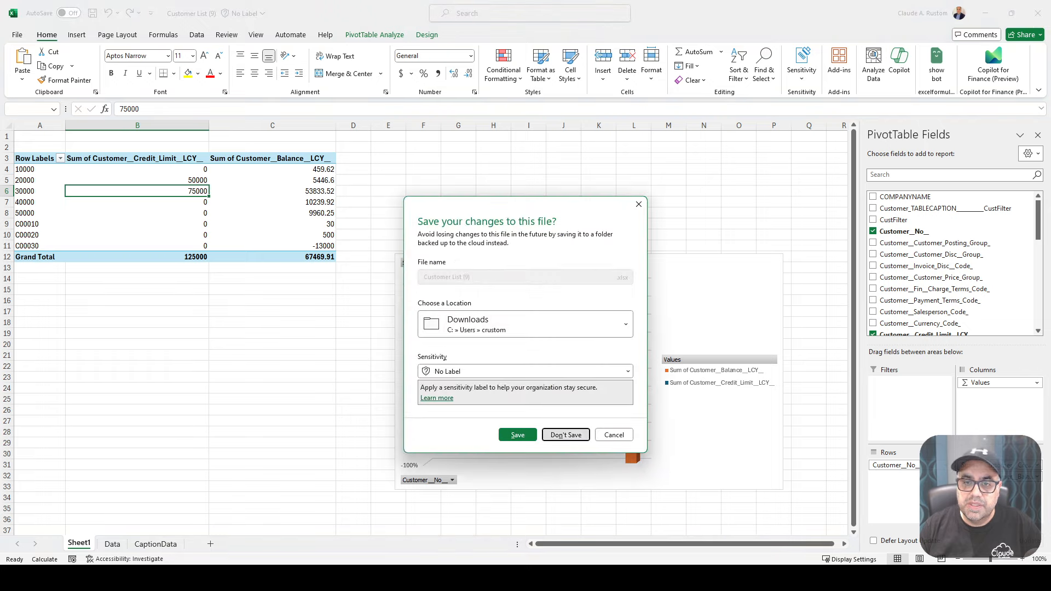
pyautogui.click(566, 435)
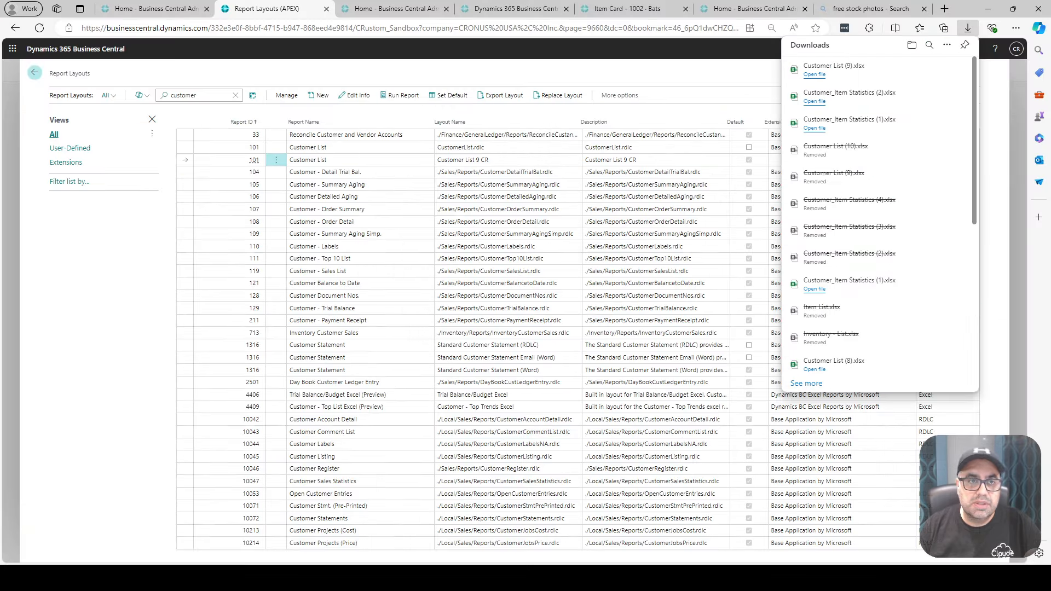
# - Return to the home page, search for "customer led en" and open the Customer Ledger Entries page
pyautogui.click(34, 72)
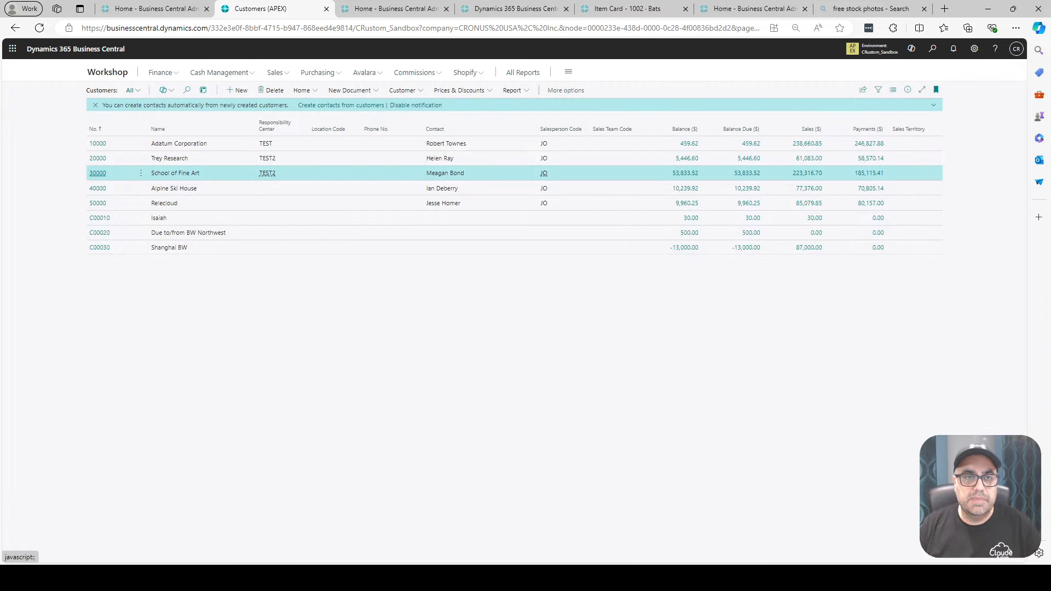
pyautogui.click(108, 72)
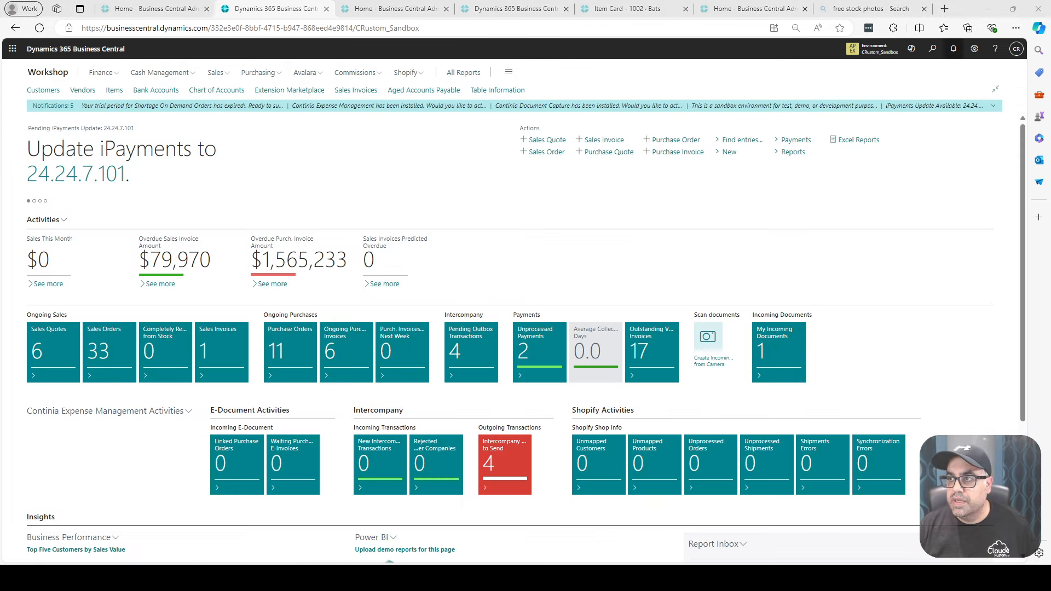
pyautogui.click(933, 49)
pyautogui.write('cus')
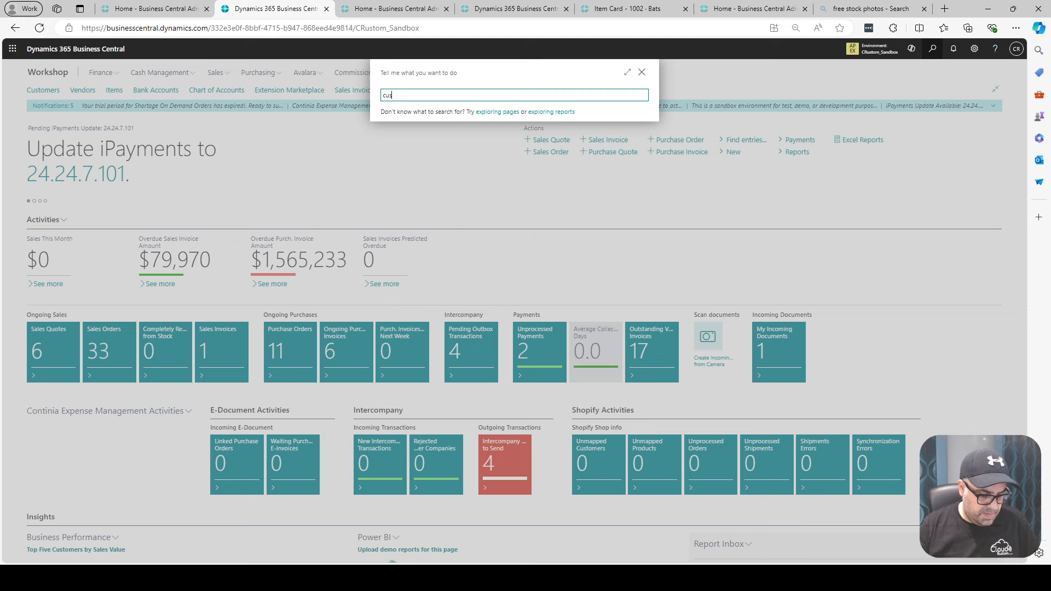
pyautogui.write('tomer led en')
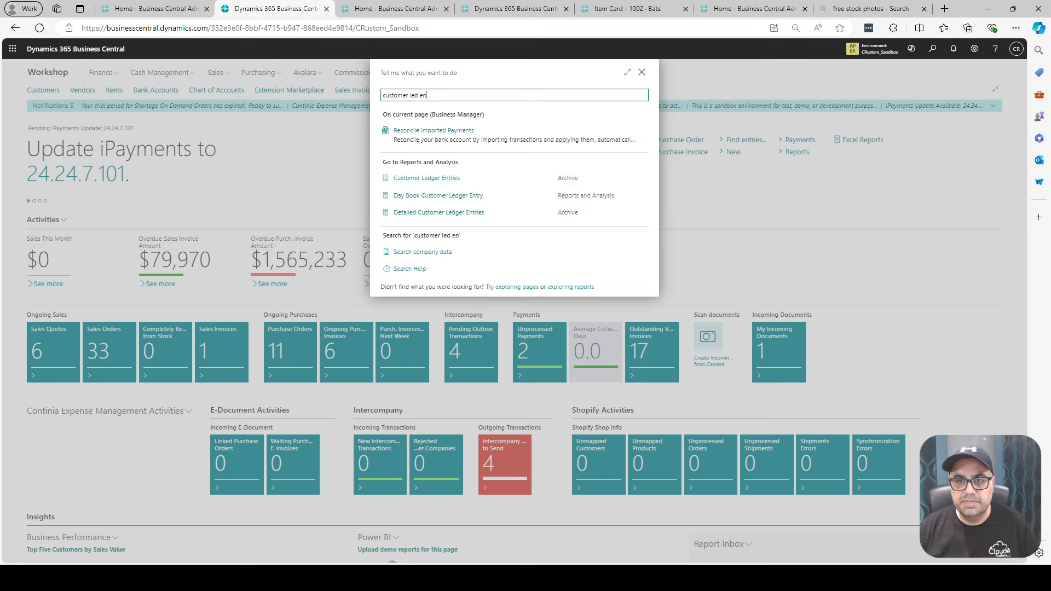
pyautogui.click(430, 178)
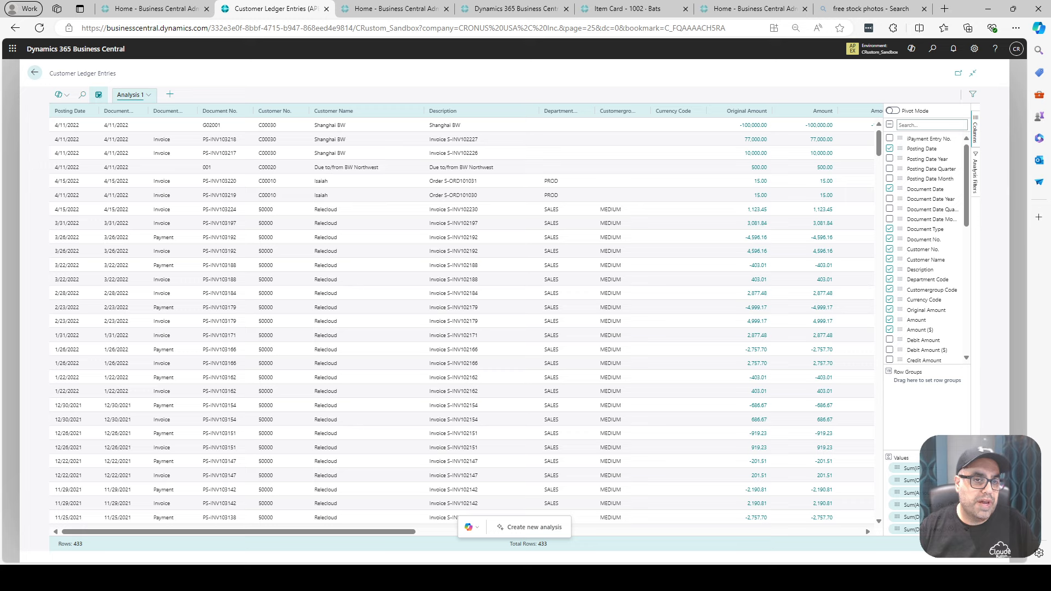
# - In the ledger entries' analysis mode, generate a new Copilot analysis from the prompt "Customer Due Invoices with Due dates"
pyautogui.click(98, 94)
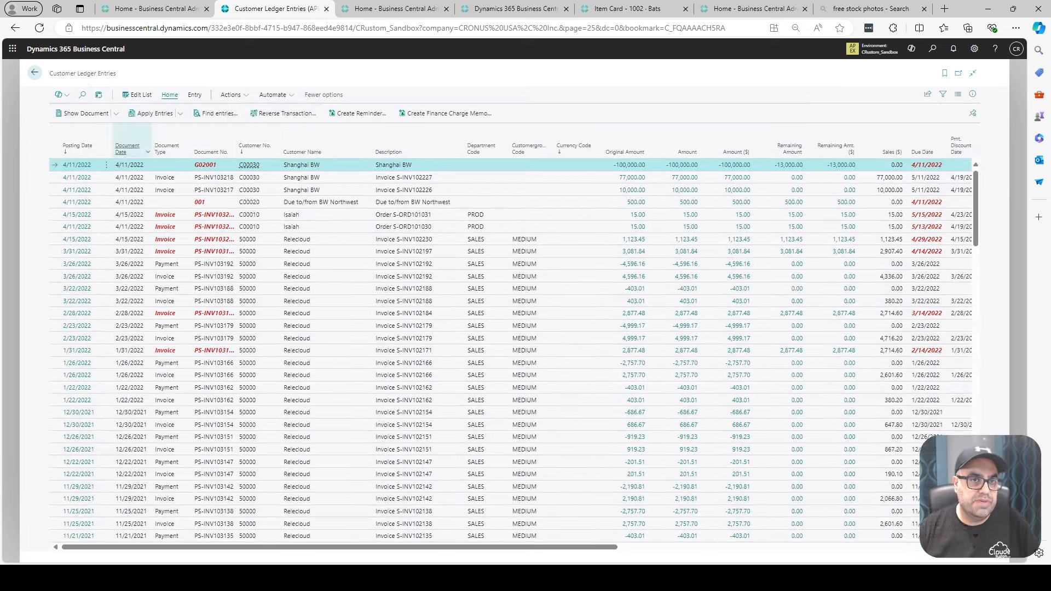
pyautogui.click(99, 94)
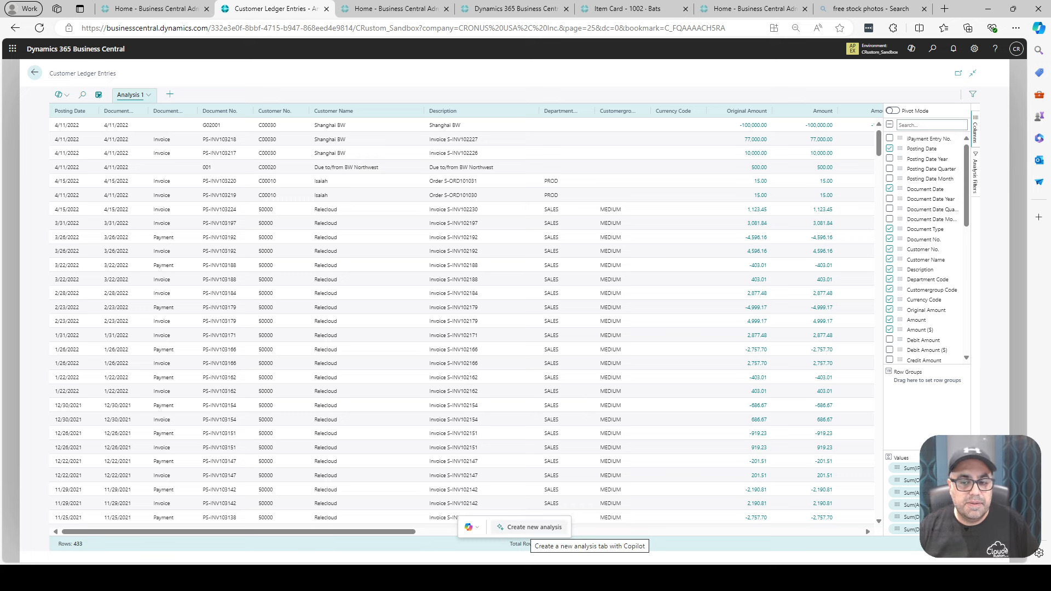
pyautogui.click(526, 527)
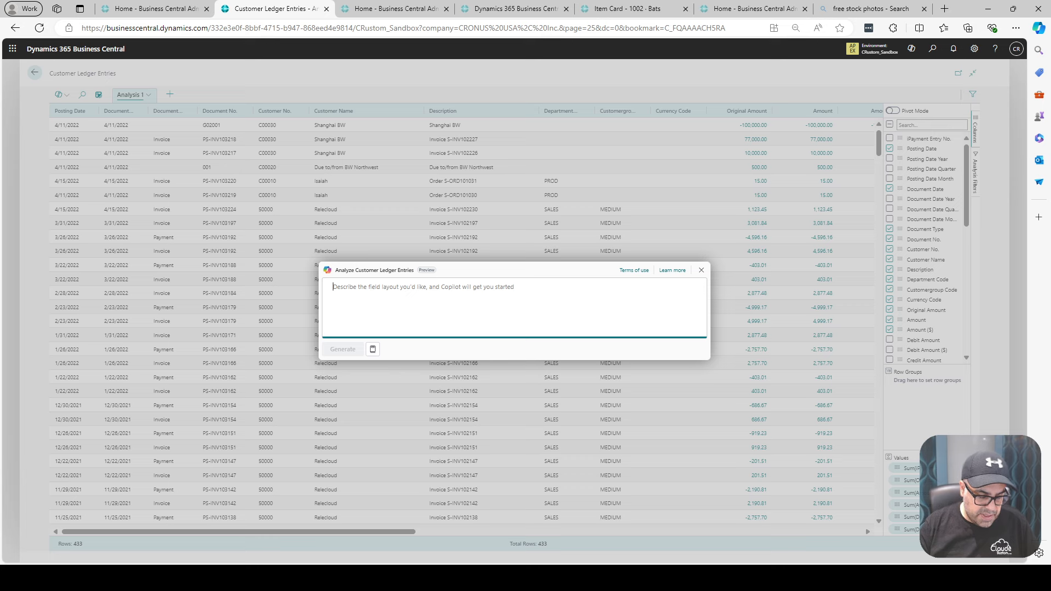
pyautogui.write('C')
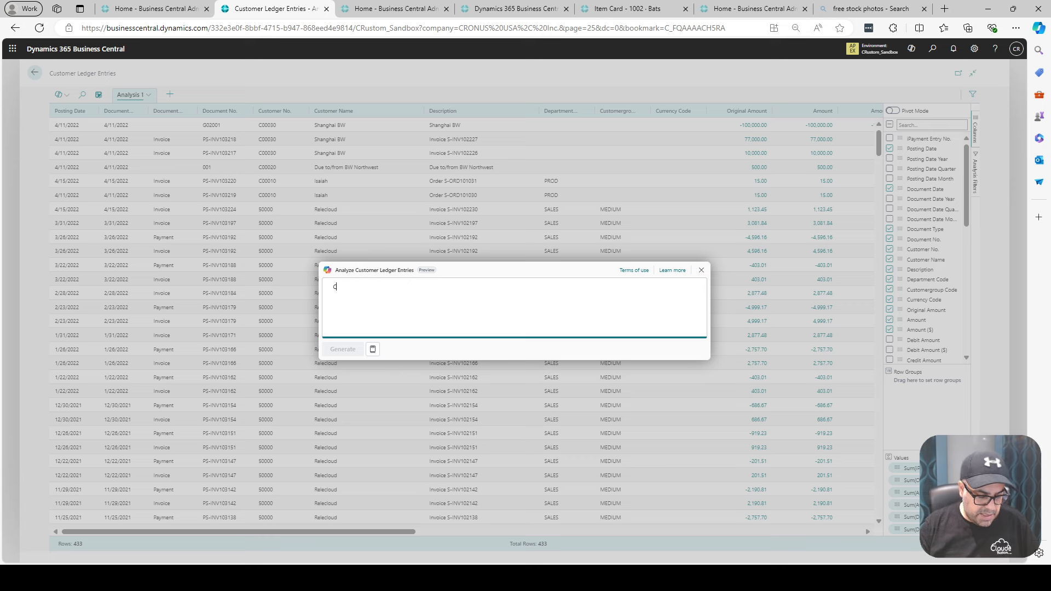
pyautogui.write('ustomer Du')
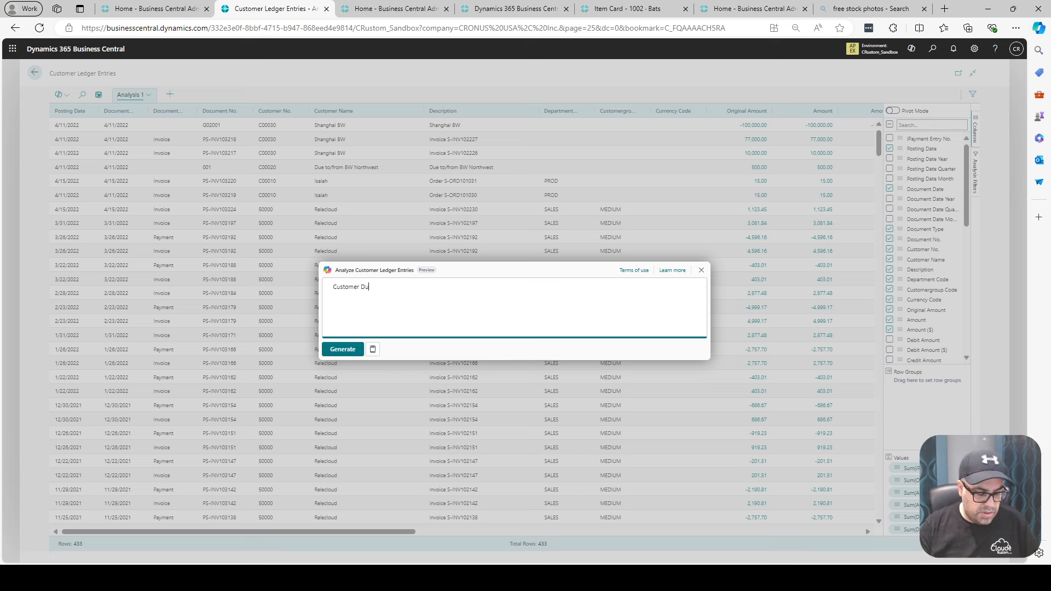
pyautogui.write('e In')
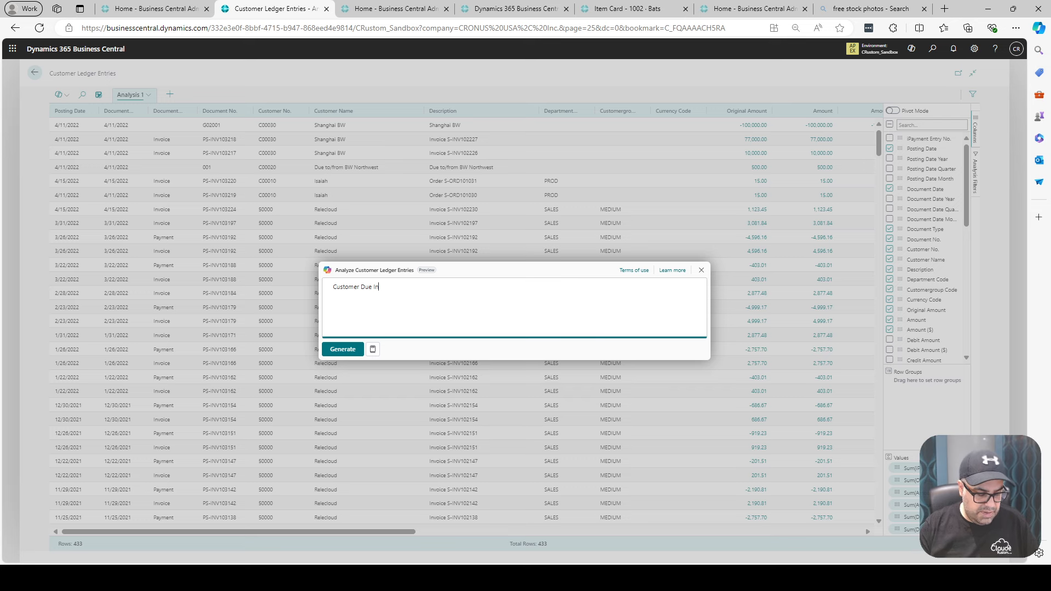
pyautogui.write('voices with D')
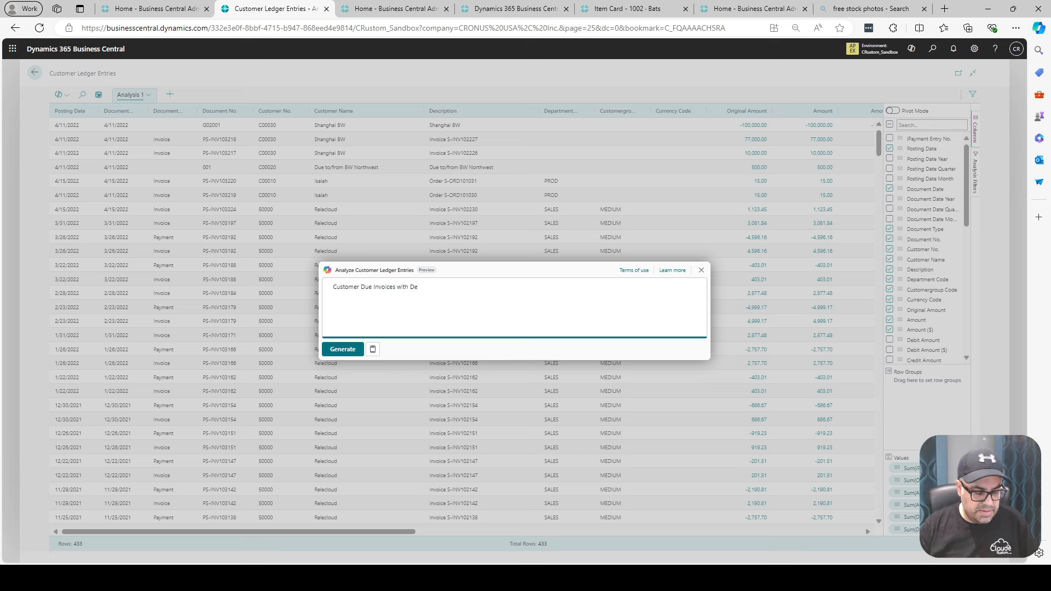
pyautogui.write('ue dates')
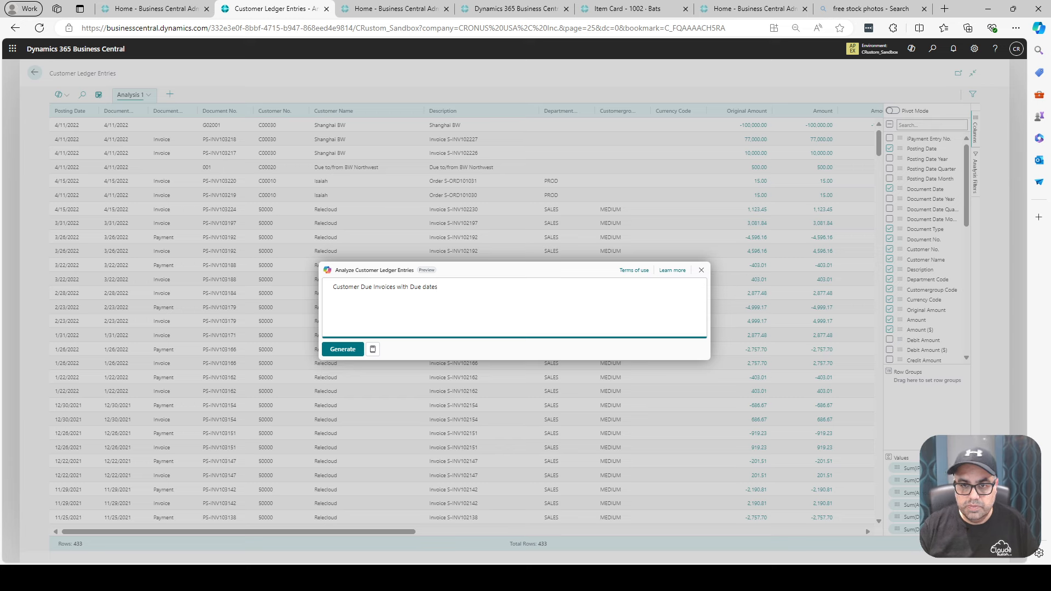
pyautogui.click(343, 350)
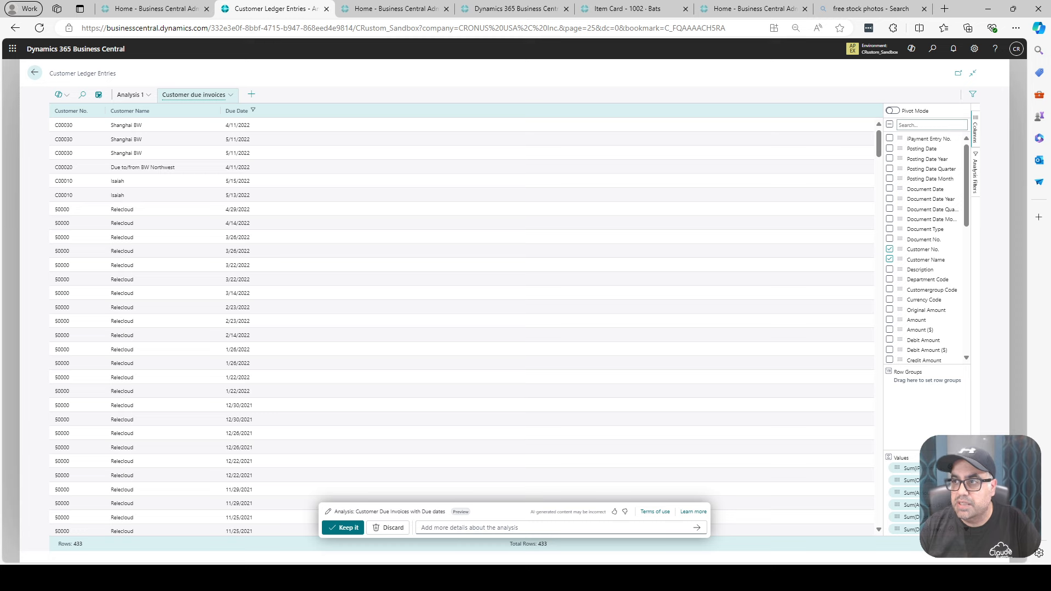
# - Find the amount fields, add the Remaining Amount column to the Customer due invoices analysis and keep the generated analysis
pyautogui.click(932, 126)
pyautogui.write('amo')
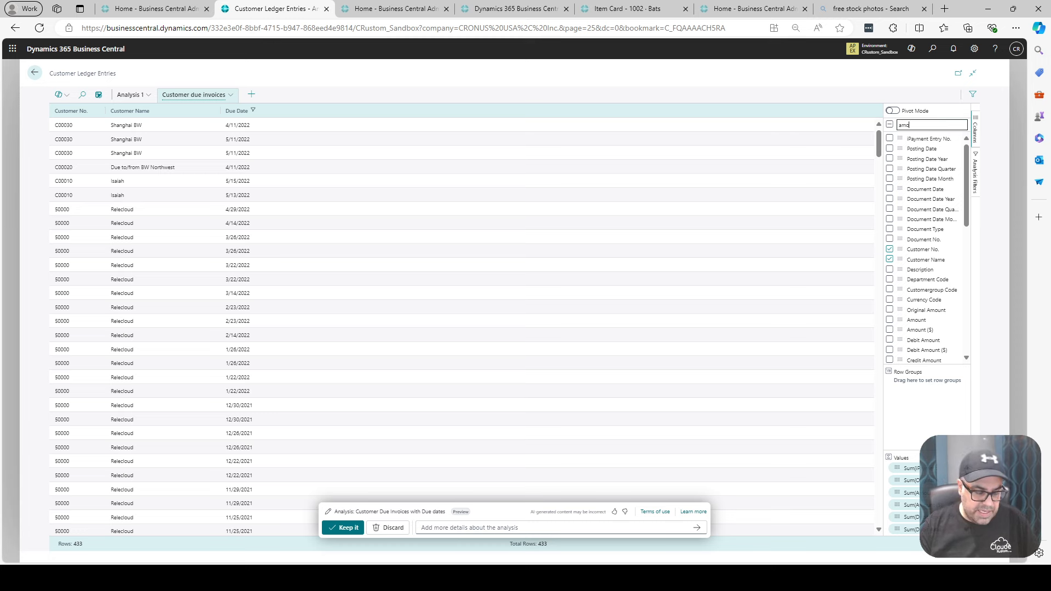
pyautogui.write('u')
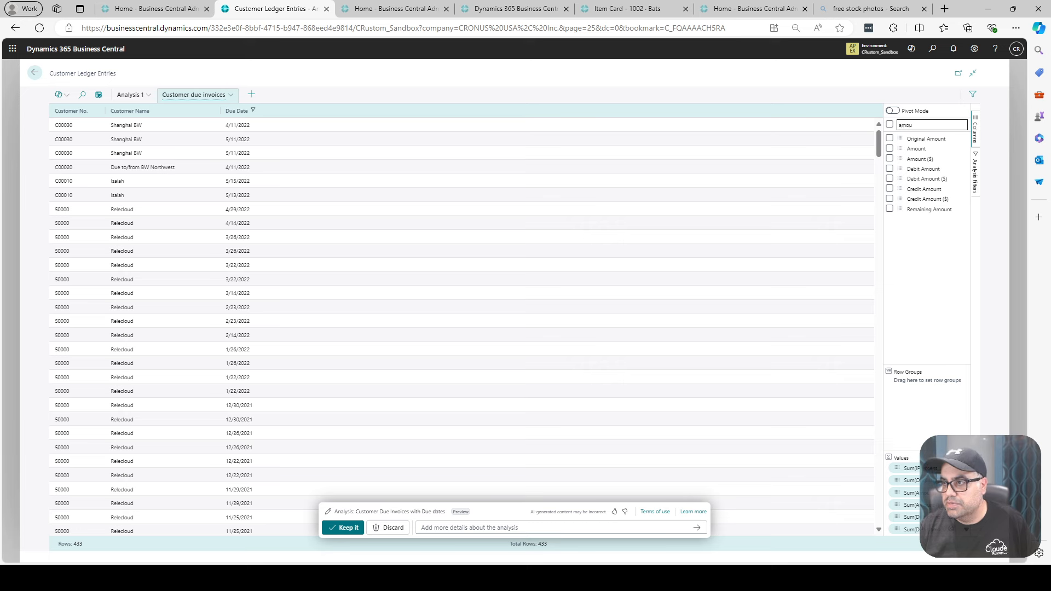
pyautogui.click(890, 209)
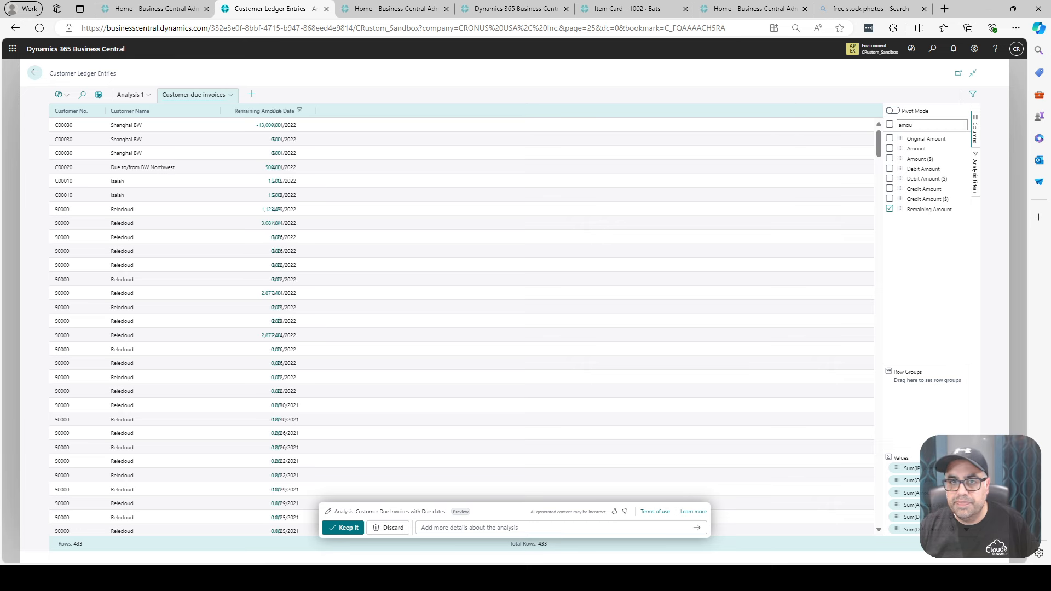
pyautogui.click(343, 528)
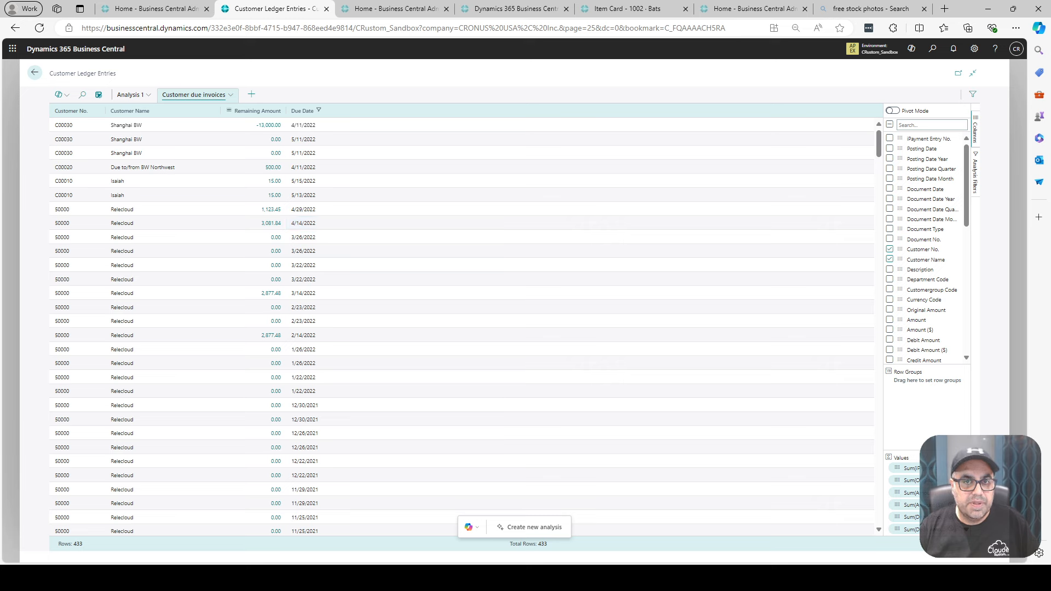
pyautogui.click(229, 111)
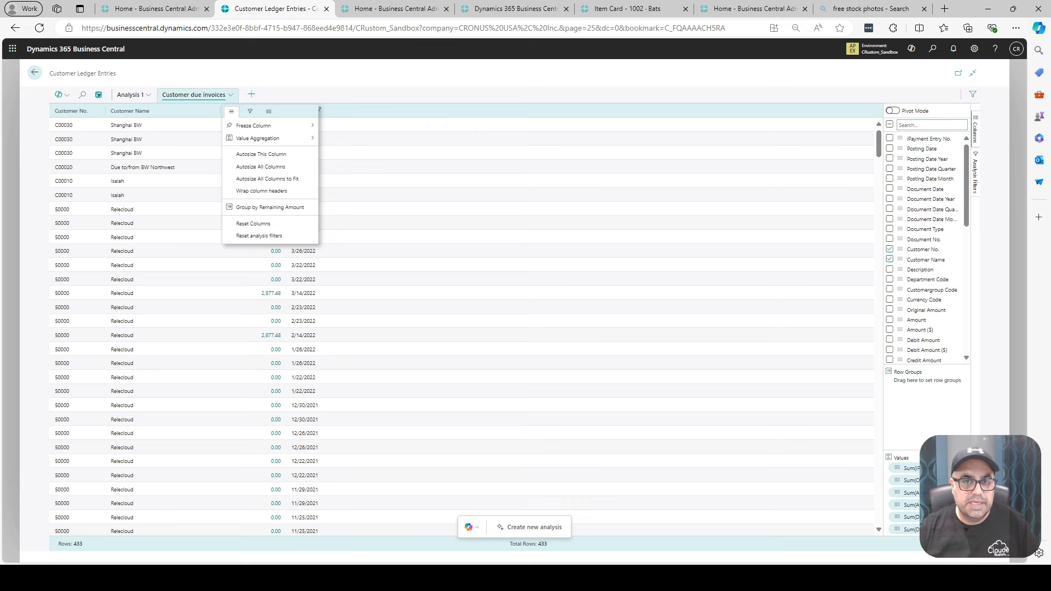
pyautogui.moveTo(254, 126)
pyautogui.press('Escape')
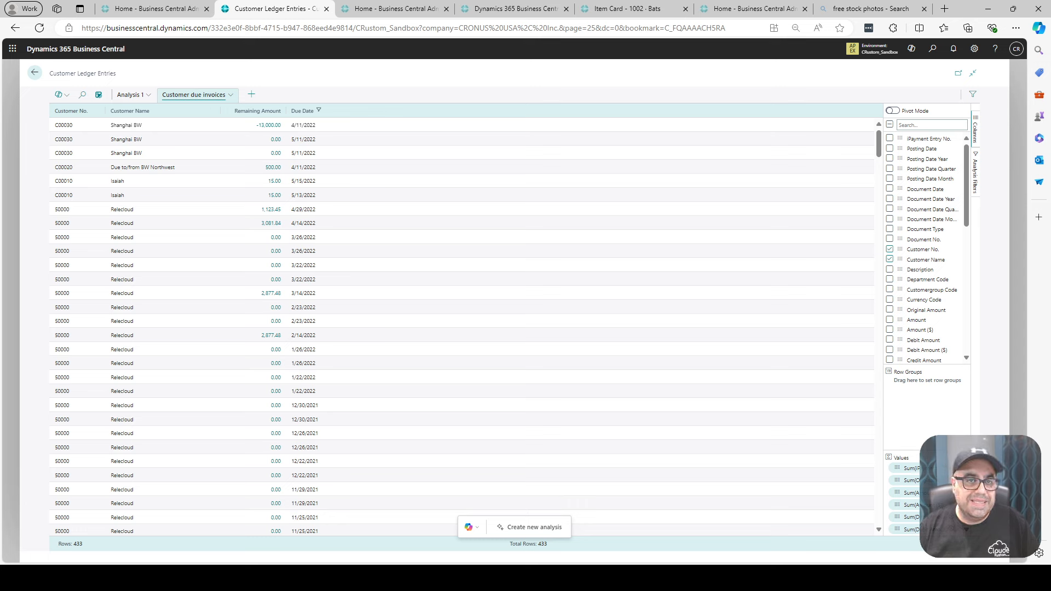
# - Copy the sharing link of the Customer due invoices analysis for the current company and close the link dialog
pyautogui.click(230, 96)
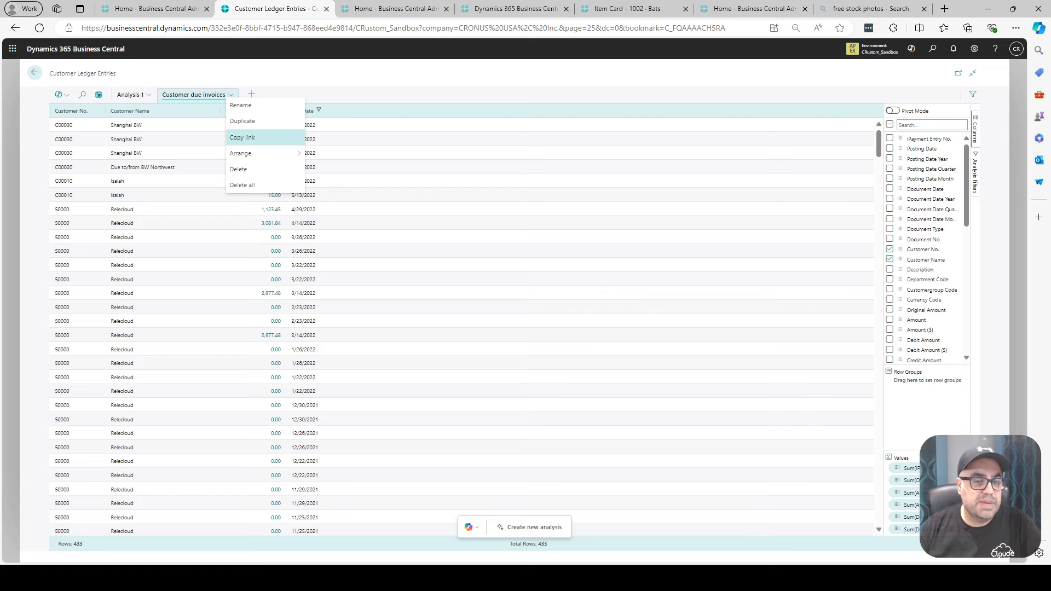
pyautogui.press('Return')
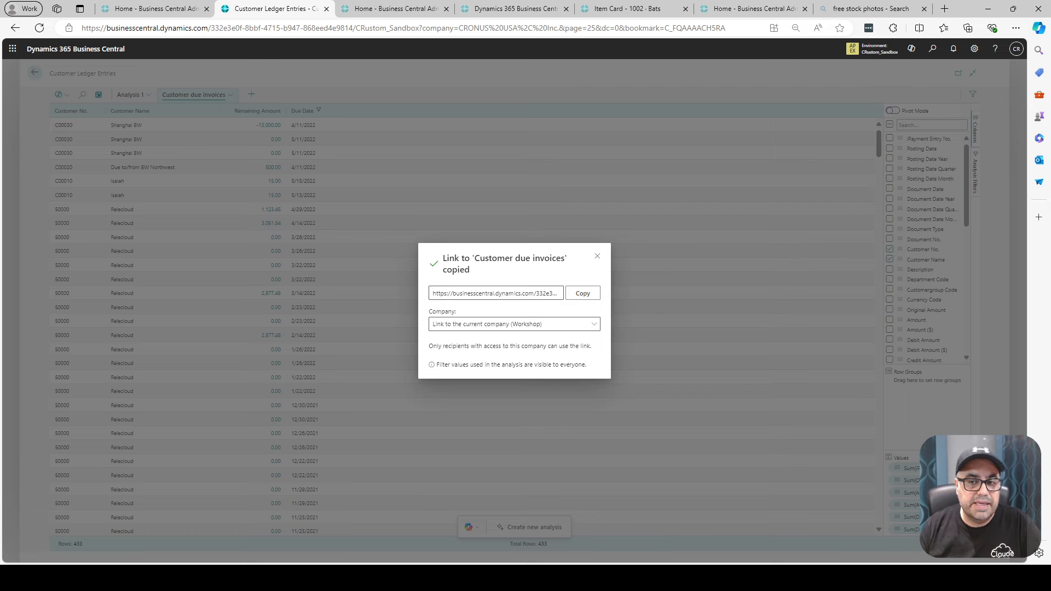
pyautogui.press('Escape')
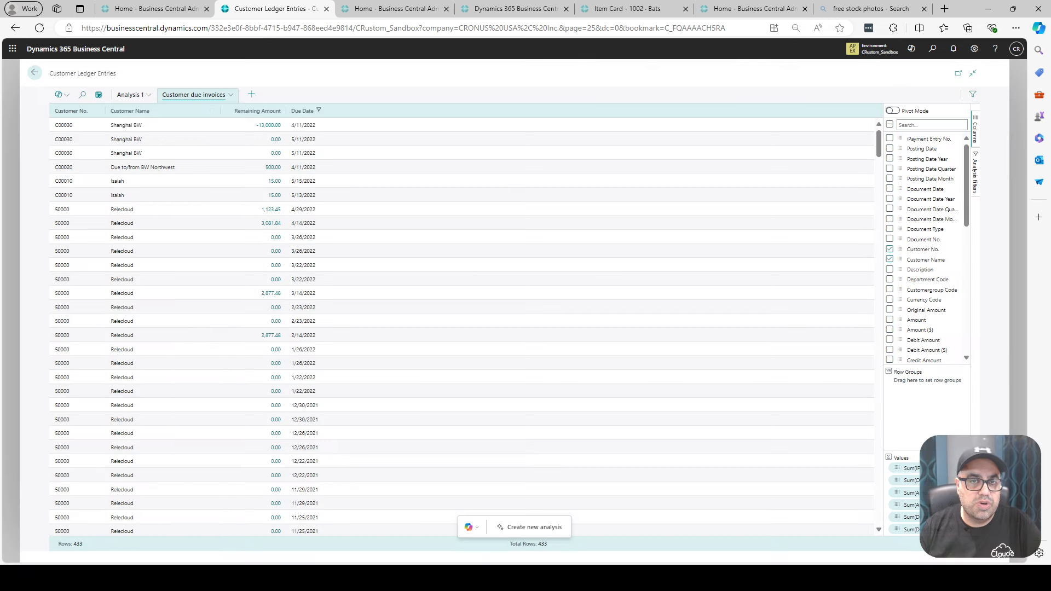
# - Preview the Customer due invoices analysis in pivot mode and switch pivot mode off again
pyautogui.click(230, 95)
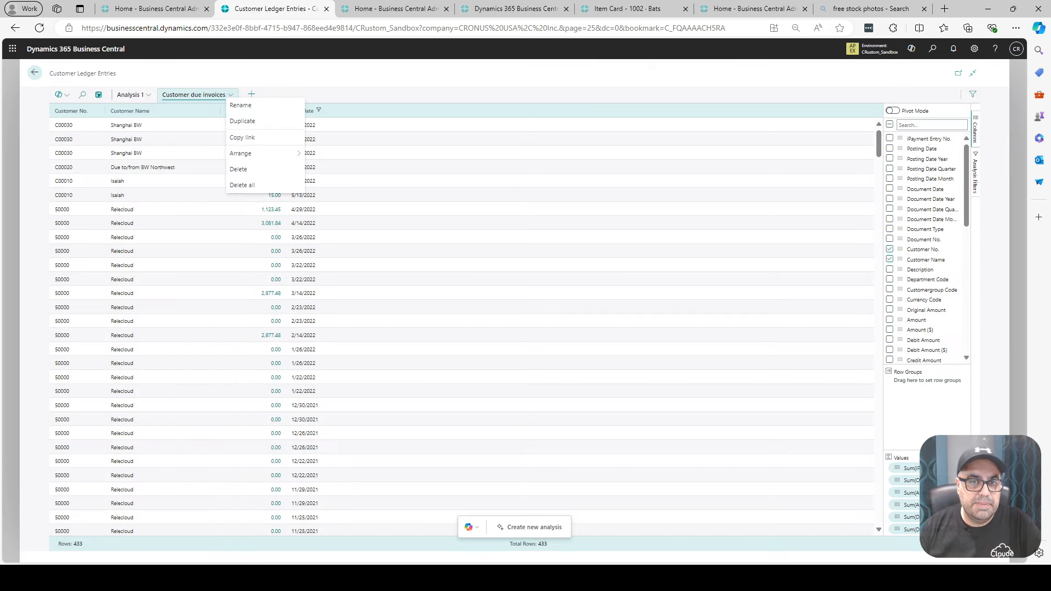
pyautogui.press('Escape')
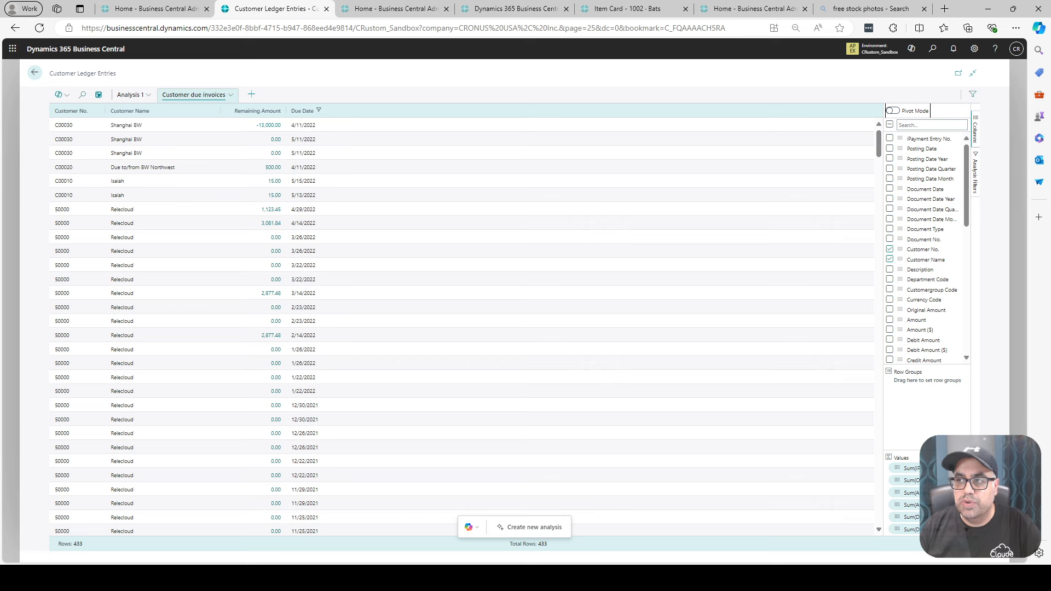
pyautogui.click(893, 110)
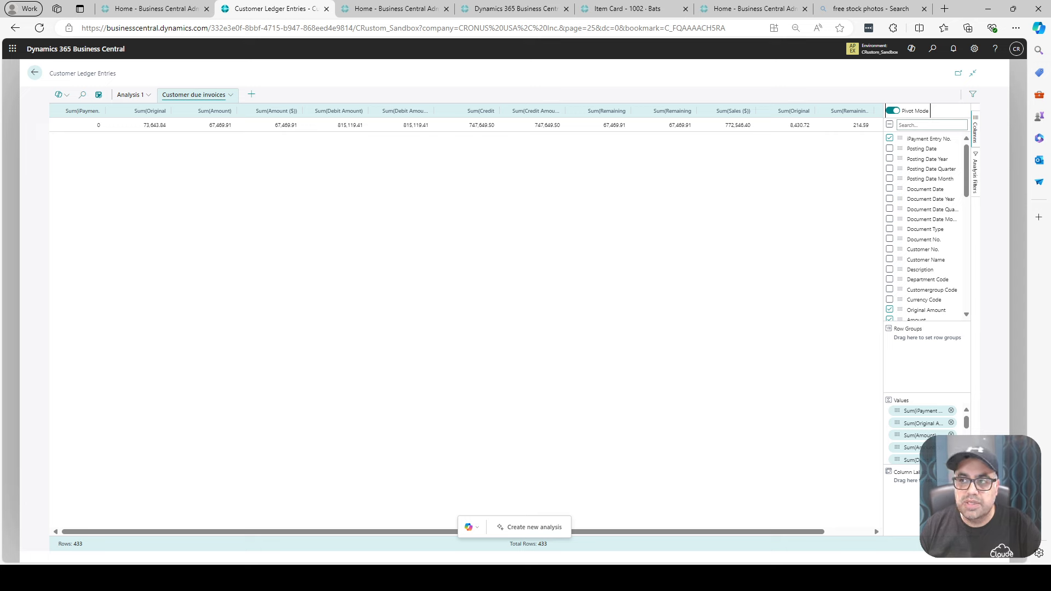
pyautogui.click(894, 110)
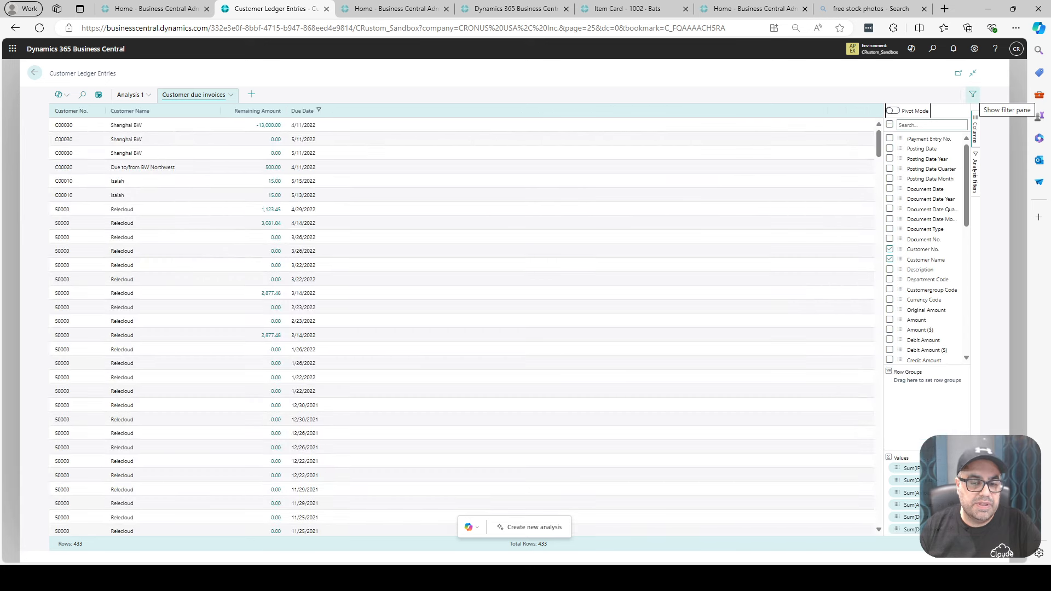